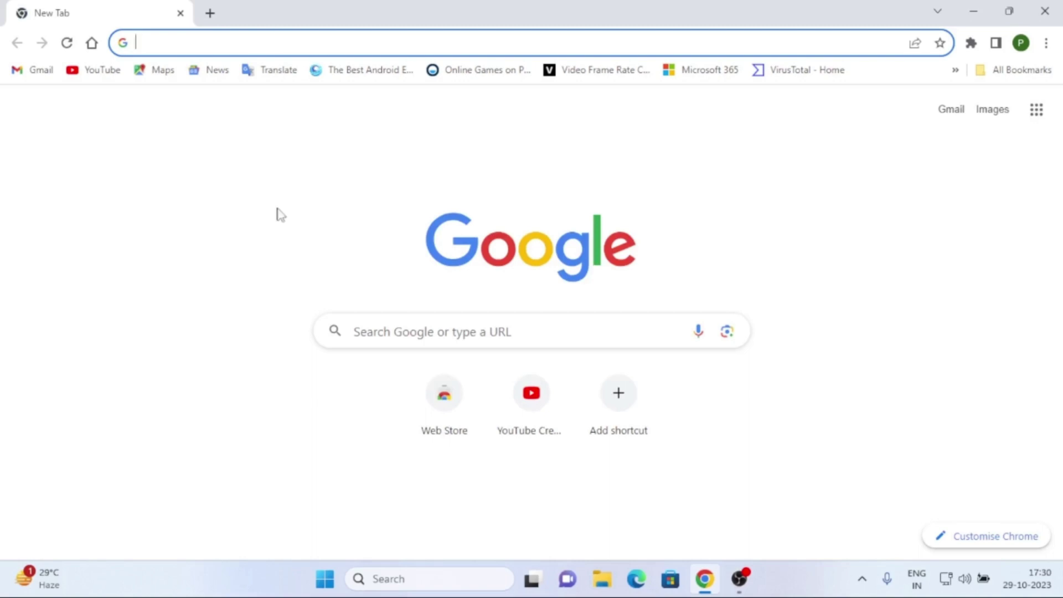
type("pir")
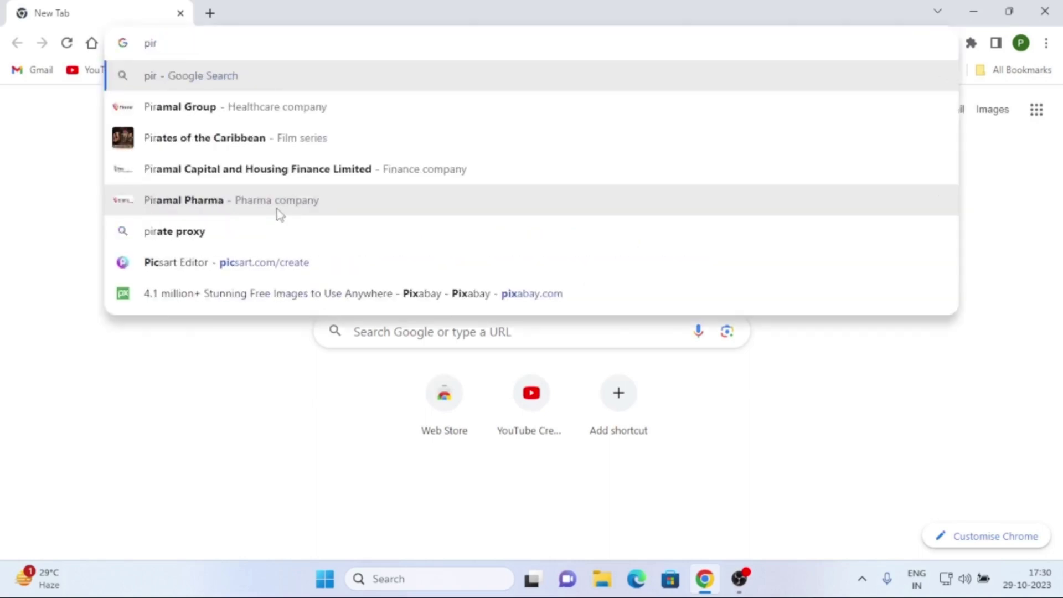
Step: Fix the mistyped search text and search Google for 'prime os'
key("BackSpace")
key("BackSpace")
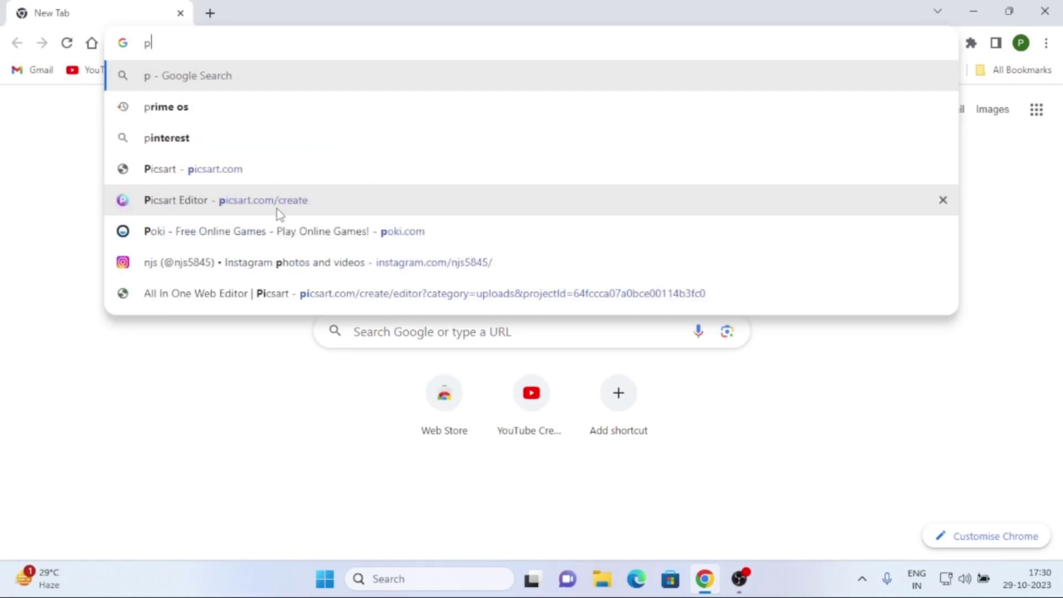
type("rime")
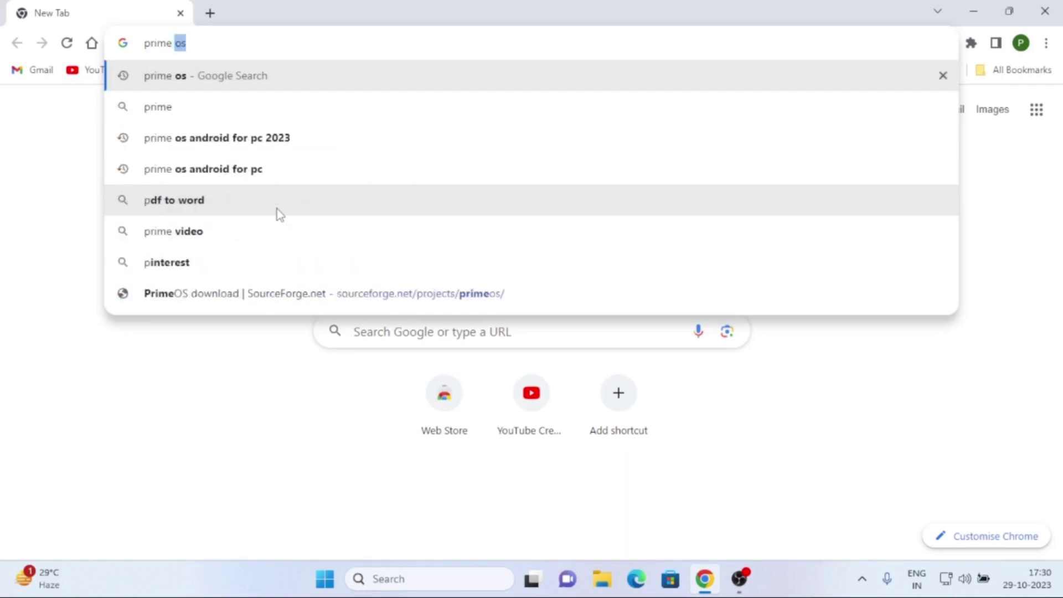
key("Return")
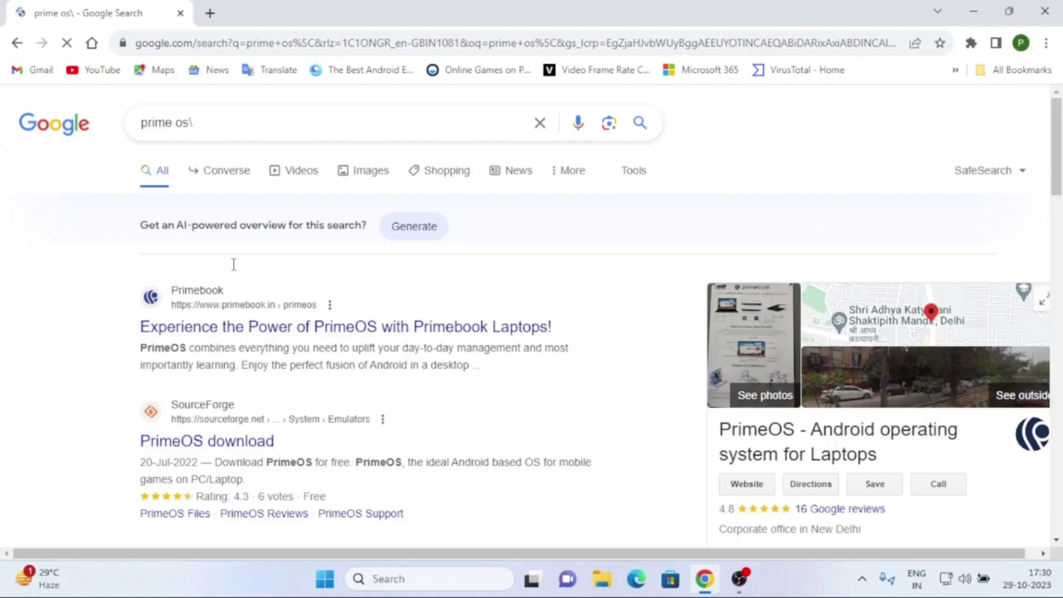
Step: Download the 1.6 GB PrimeOS 2.1.3 BETA ISO from its SourceForge page
left_click(206, 441)
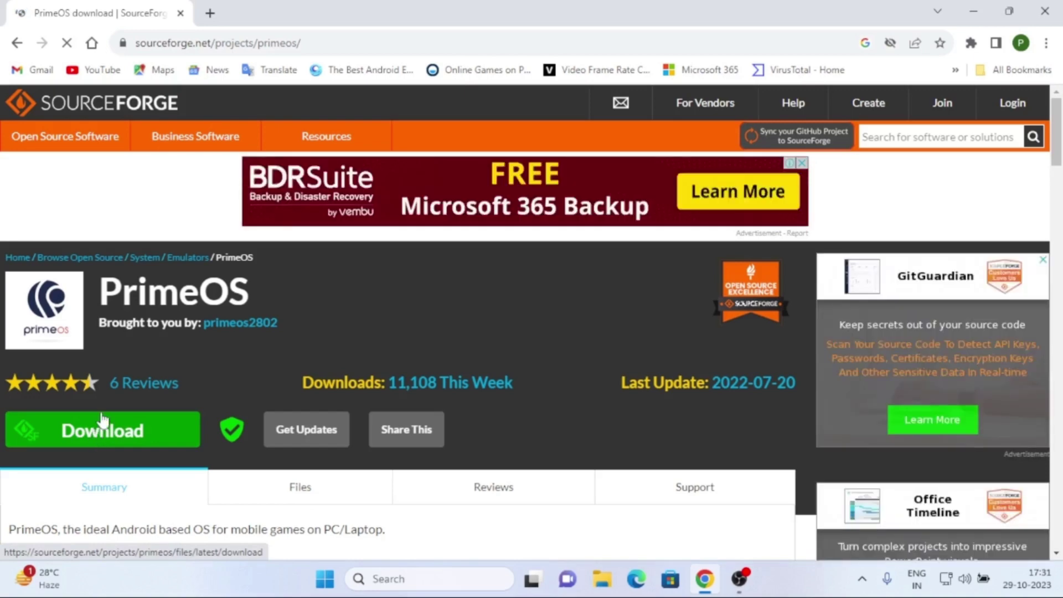
left_click(103, 419)
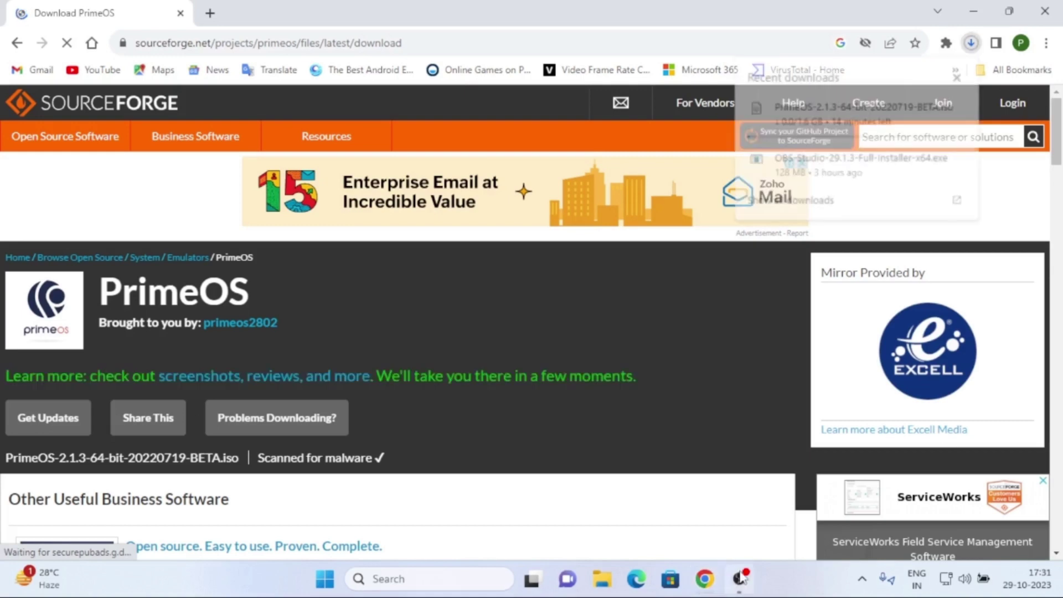
left_click(979, 425)
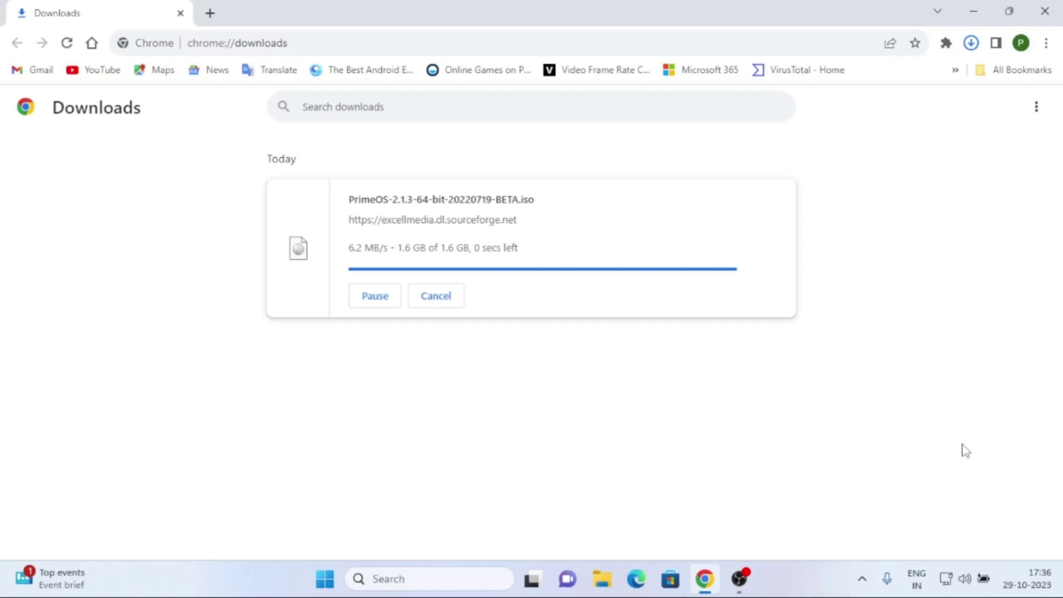
left_click(740, 580)
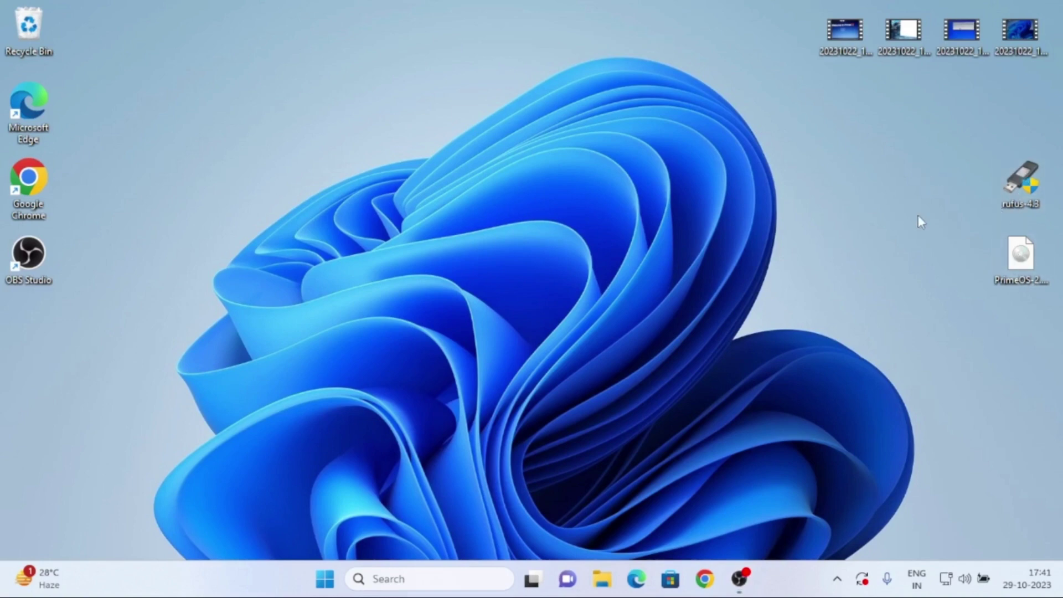
Step: Launch Rufus 4.3, dismiss the Windows Update notice, and decline online update checks
double_click(1025, 198)
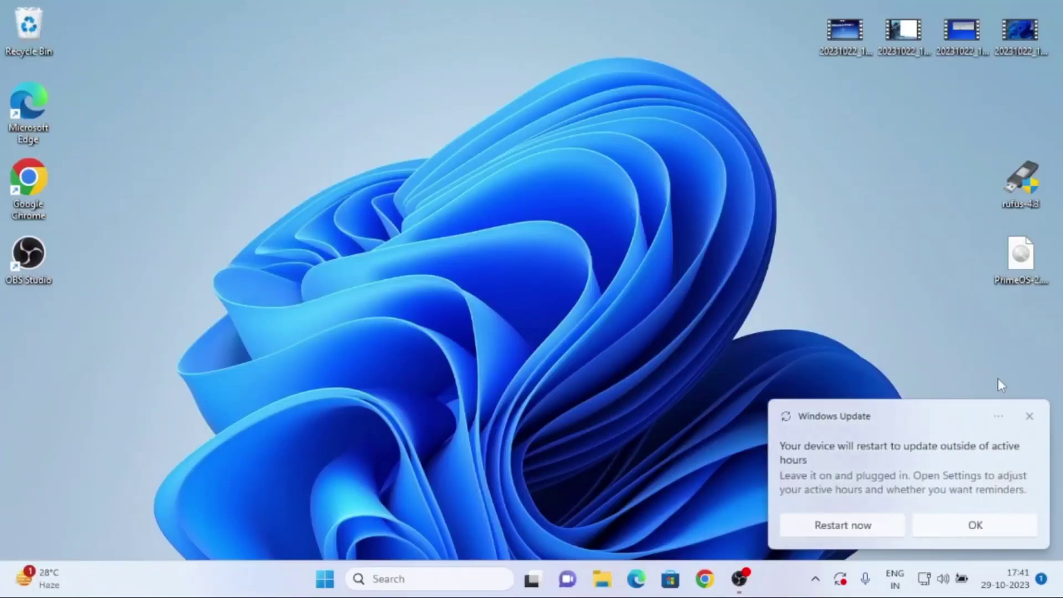
left_click(1030, 416)
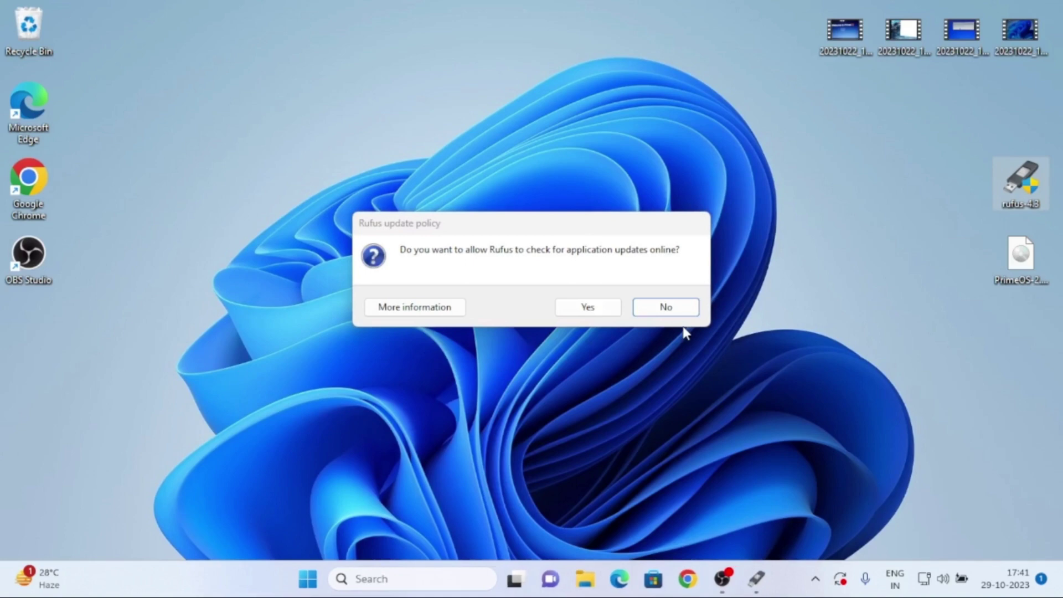
left_click(666, 307)
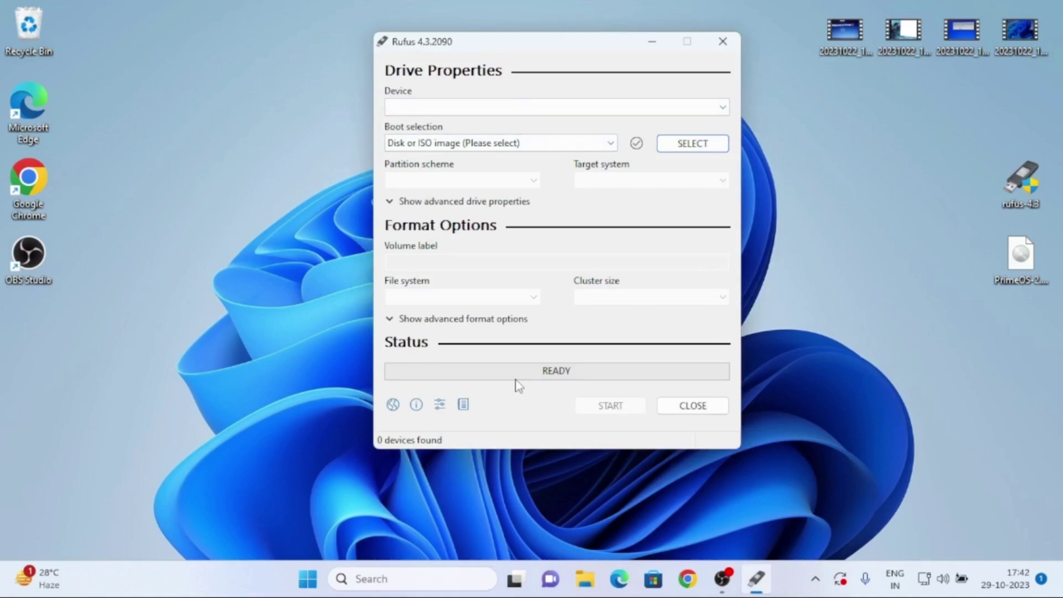
Step: Write the PrimeOS ISO to the 16 GB ESD-USB drive in ISO mode, allowing Syslinux download and erasure
left_click(586, 108)
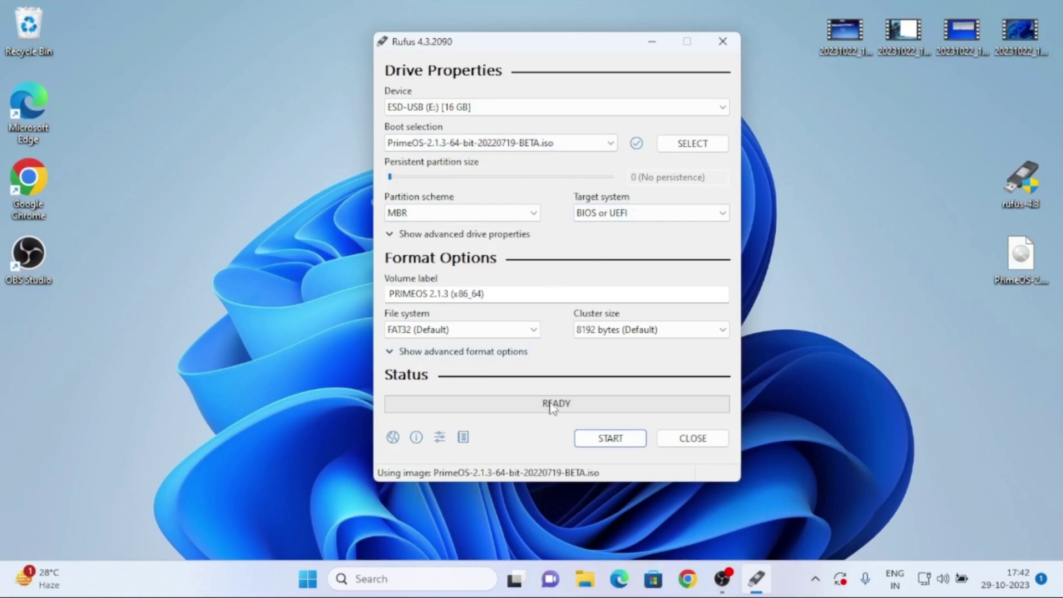
left_click(605, 446)
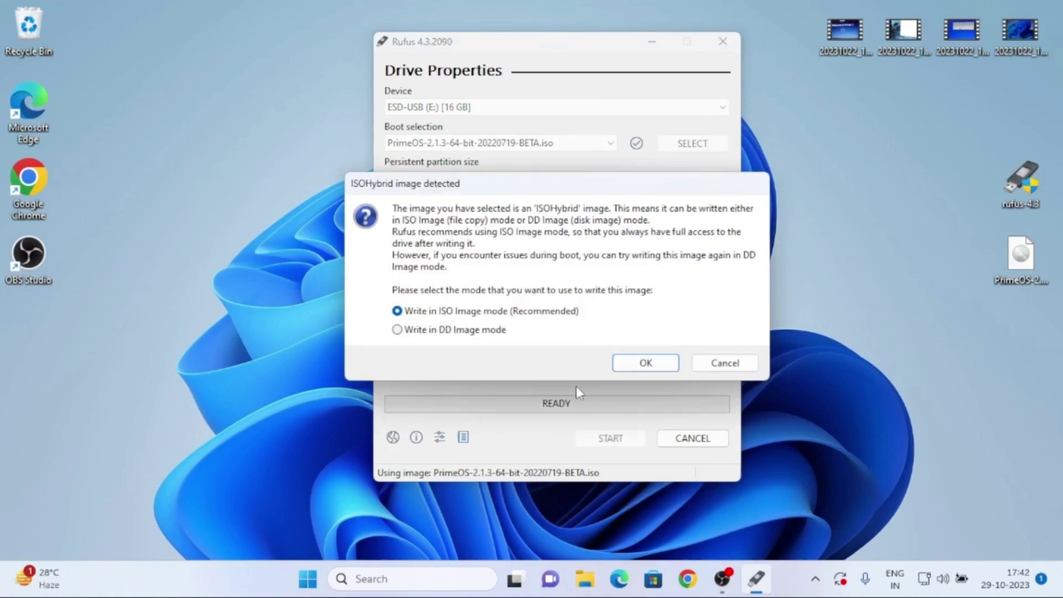
left_click(645, 363)
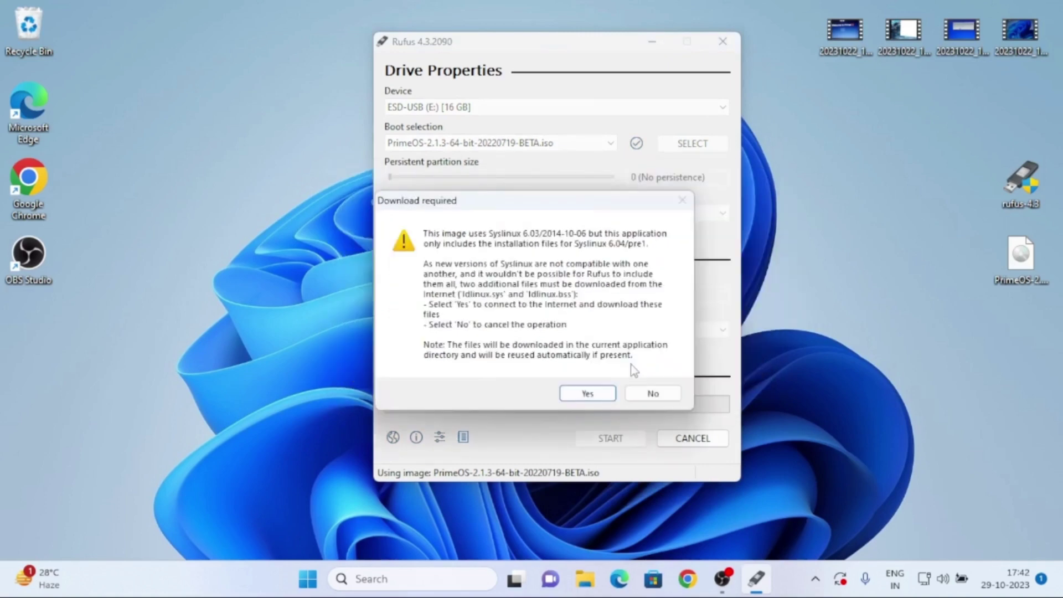
left_click(587, 394)
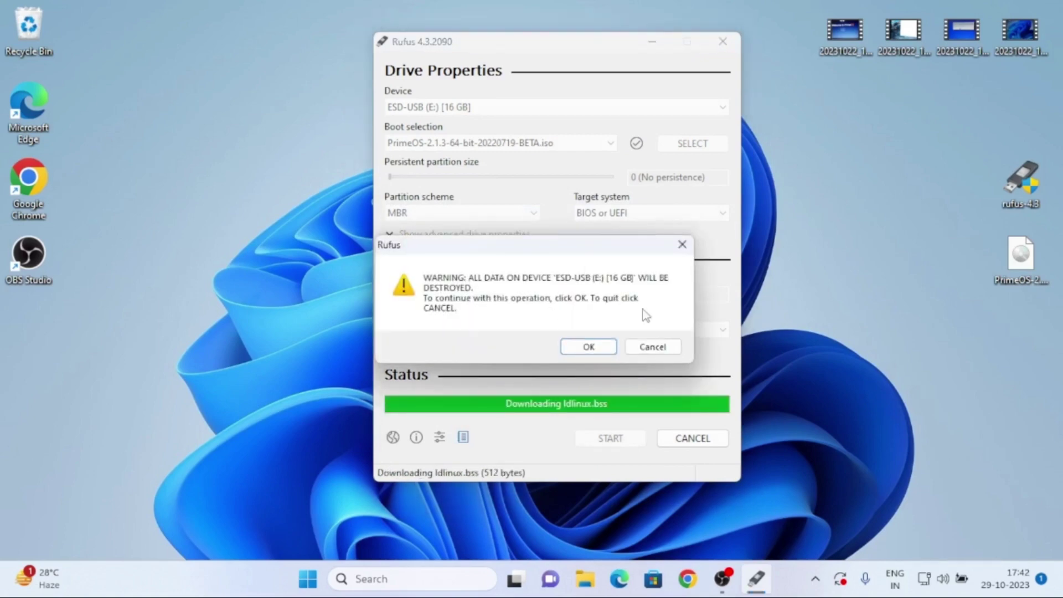
left_click(587, 347)
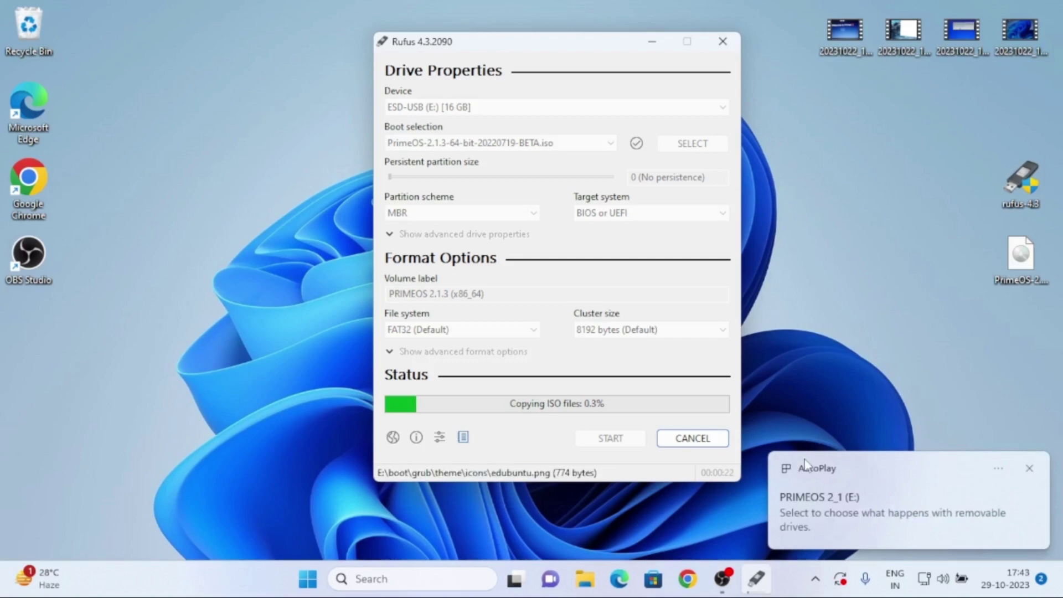
Step: Dismiss the AutoPlay notice and close Rufus once the drive shows READY
left_click(1029, 469)
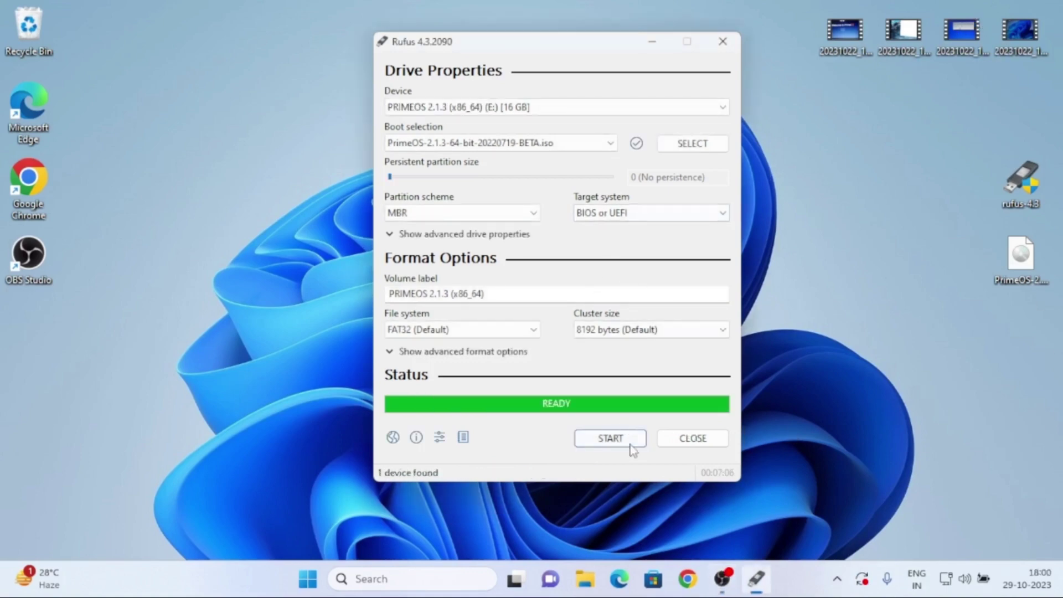
left_click(684, 441)
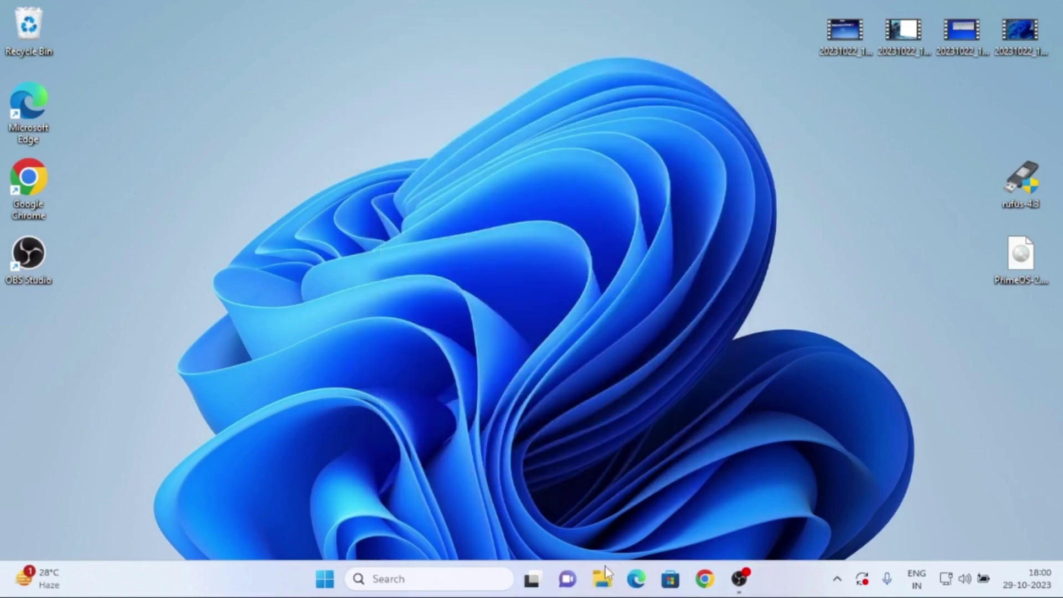
key("super+e")
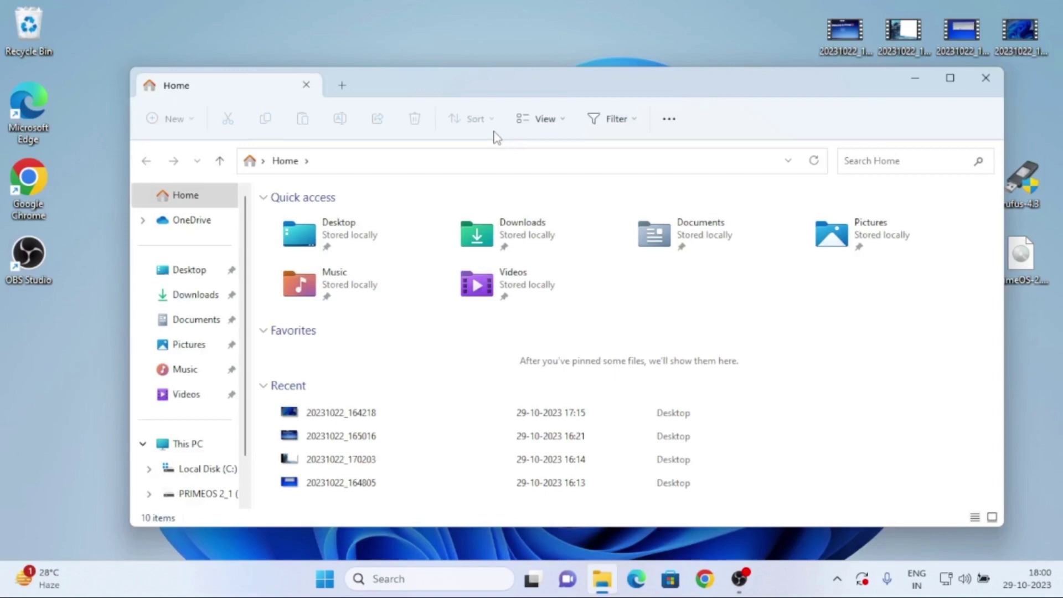
scroll(200, 332, "down", 3)
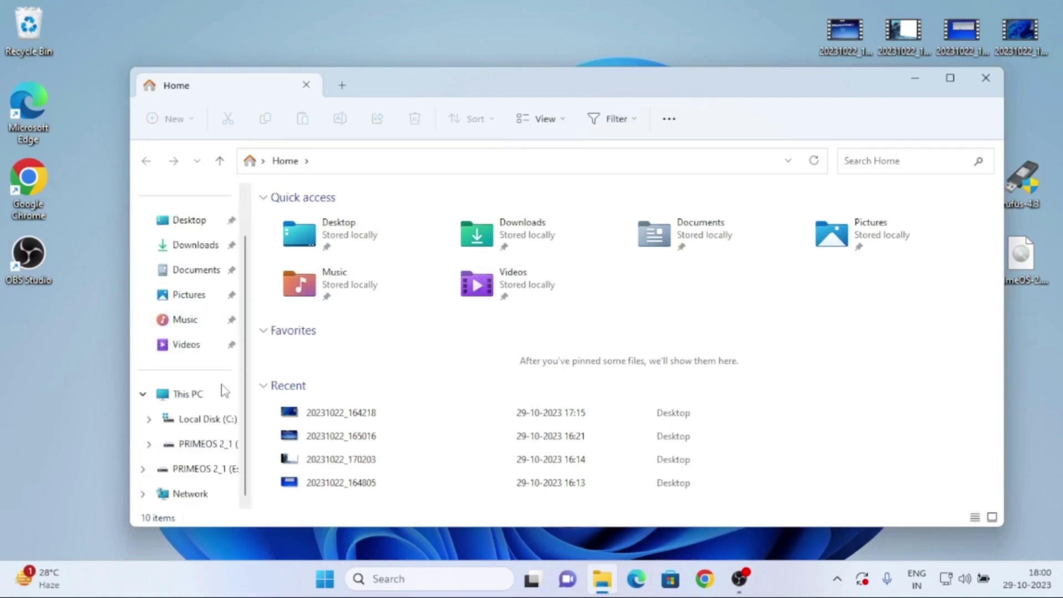
left_click(187, 470)
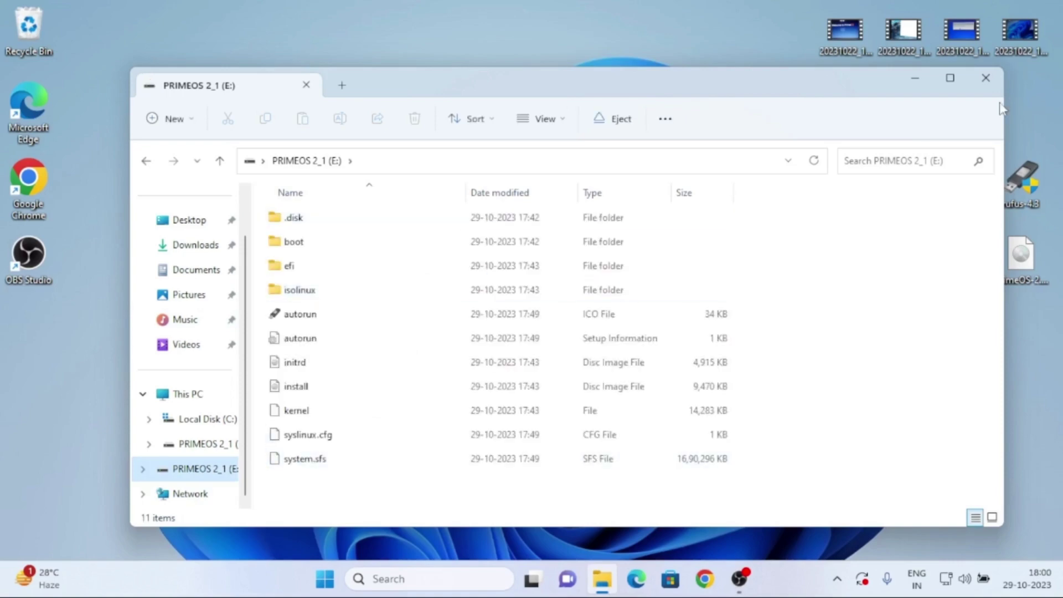
left_click(986, 77)
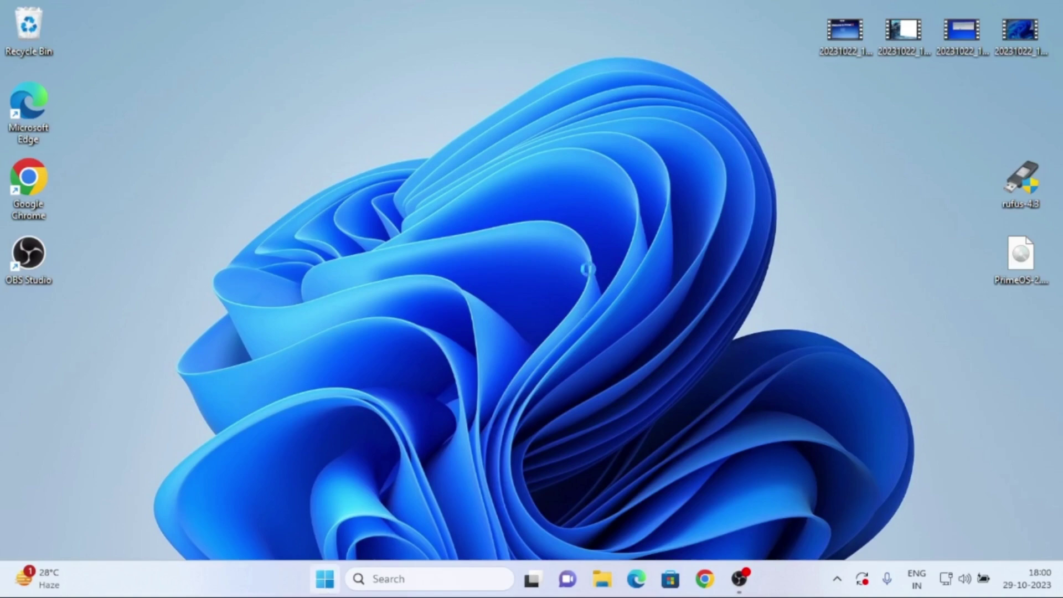
Step: Open the Start menu and its power options, then close both back to the desktop
key("super")
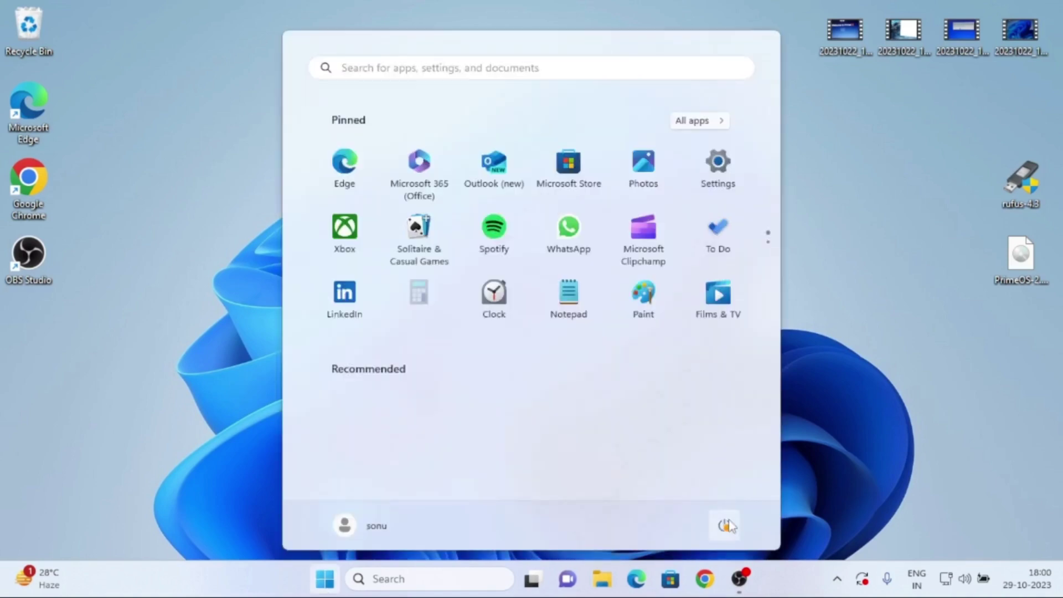
left_click(726, 526)
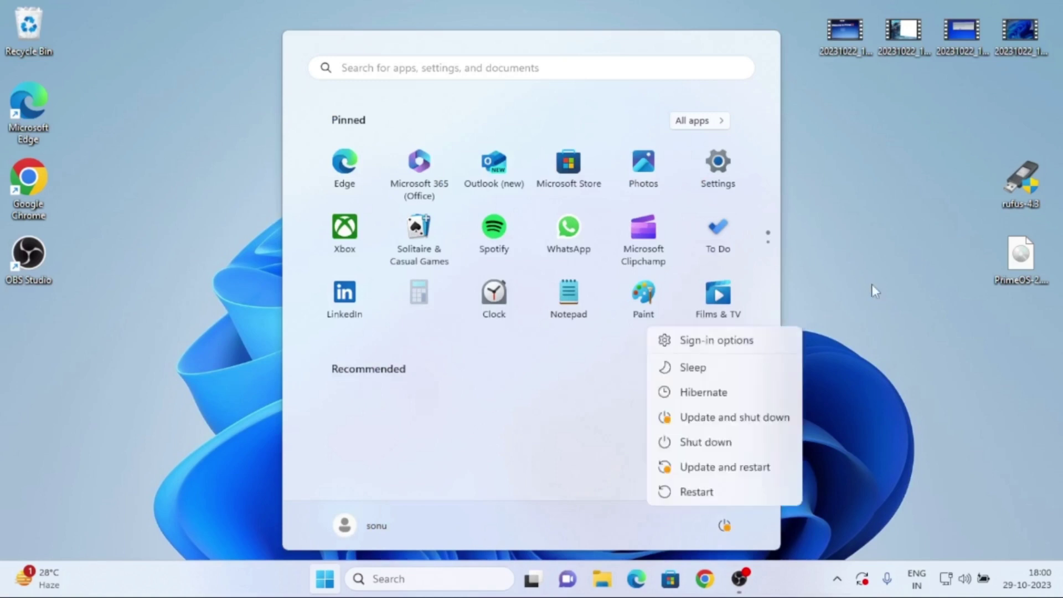
left_click(828, 242)
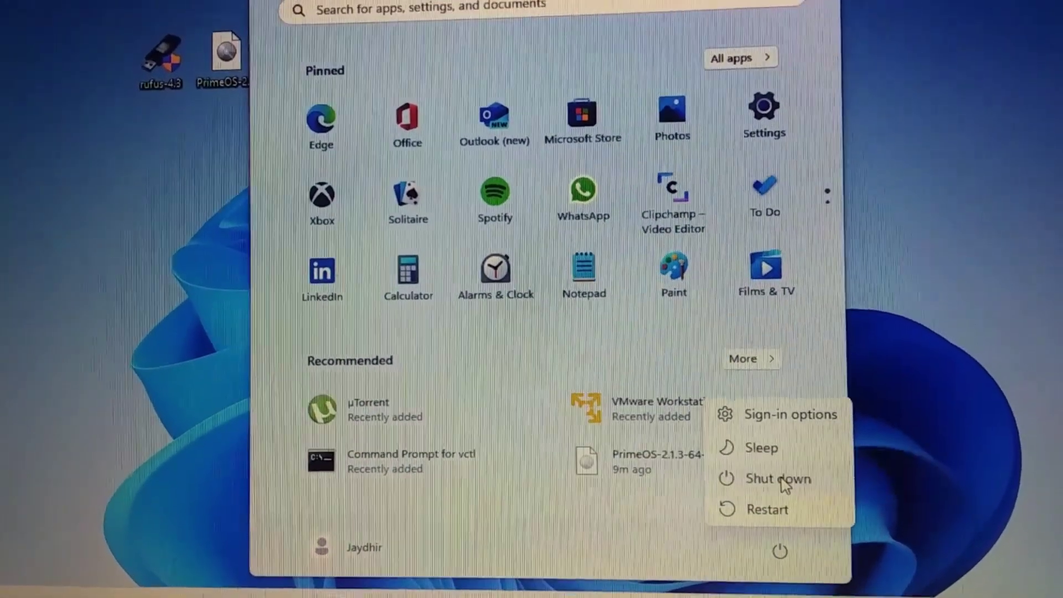
left_click(764, 496)
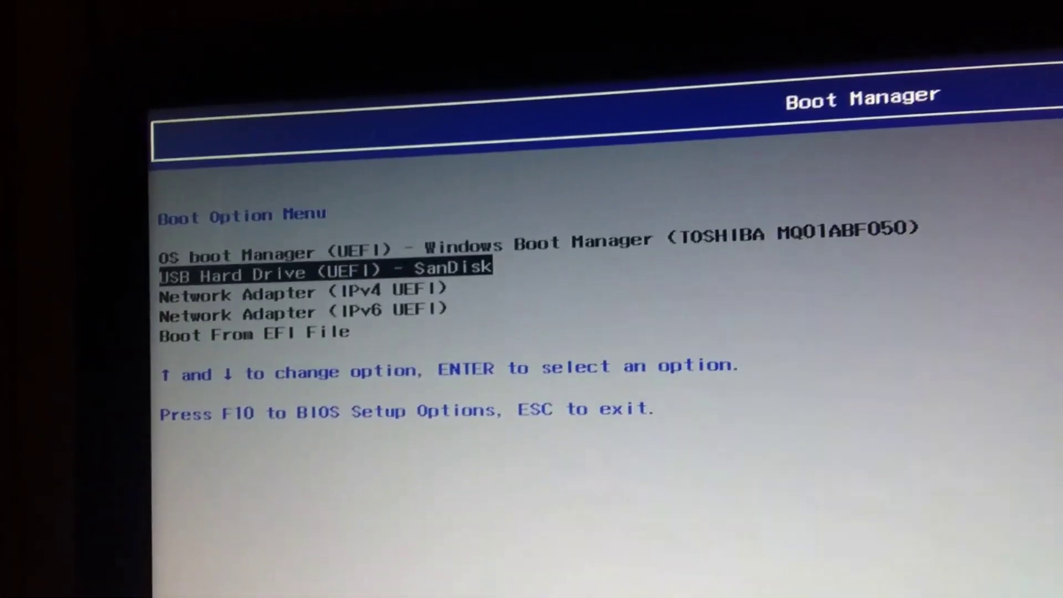
Step: Boot from the USB Hard Drive (UEFI) - SanDisk entry
key("Return")
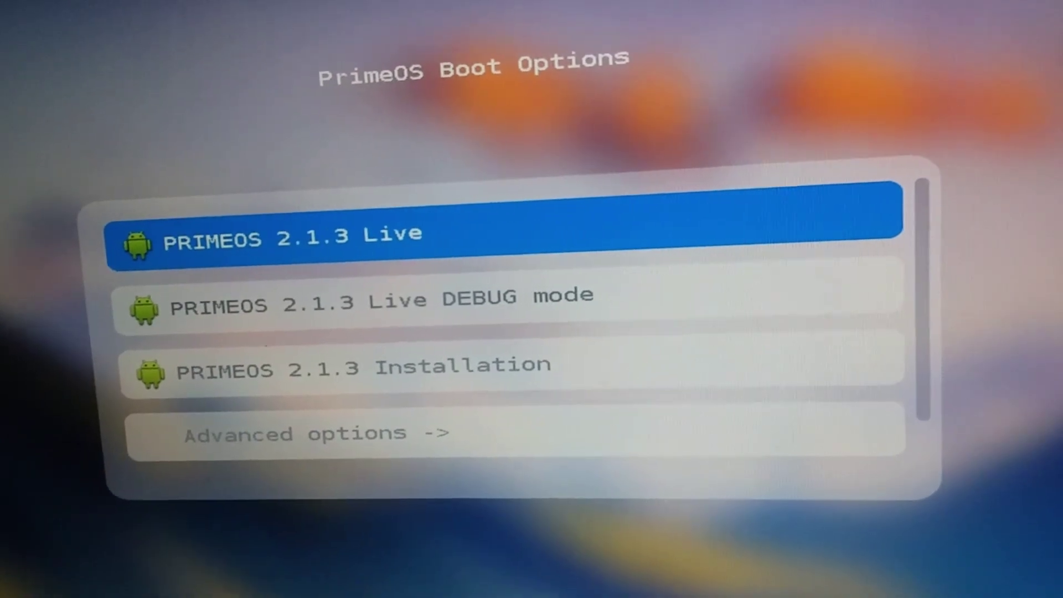
Step: Choose PRIMEOS 2.1.3 Installation from the boot options
key("Down")
key("Down")
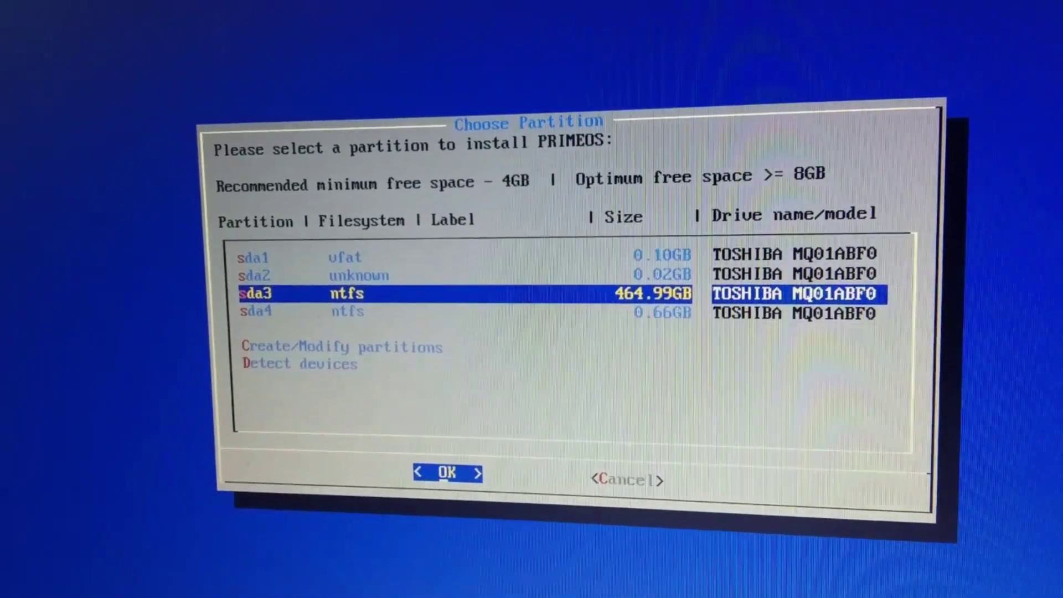
Step: Install PrimeOS onto partition sda3
key("Return")
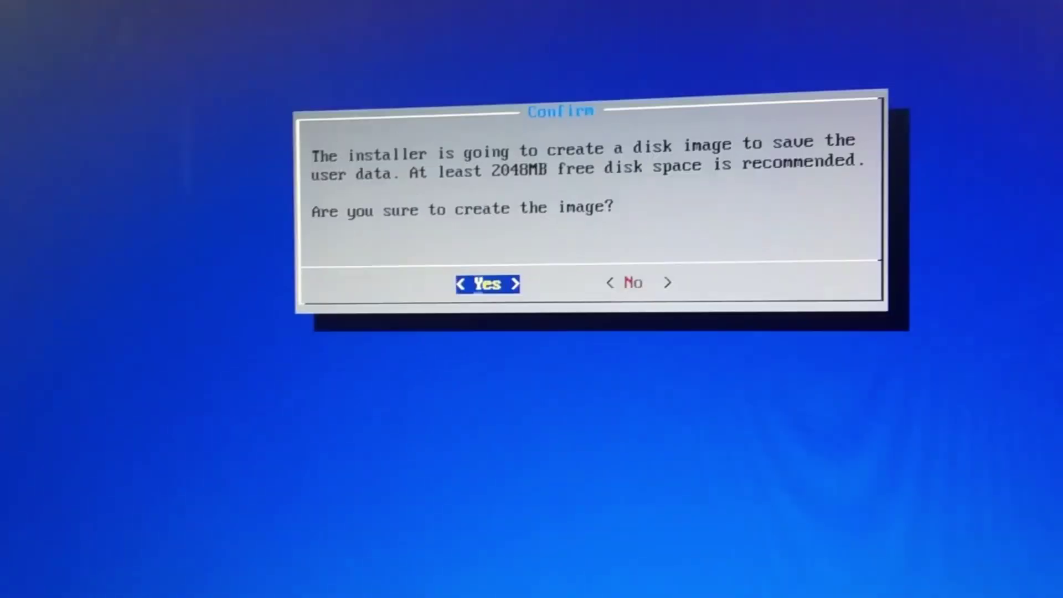
Step: Confirm creating the user-data image at the default 2048 MB size
key("Return")
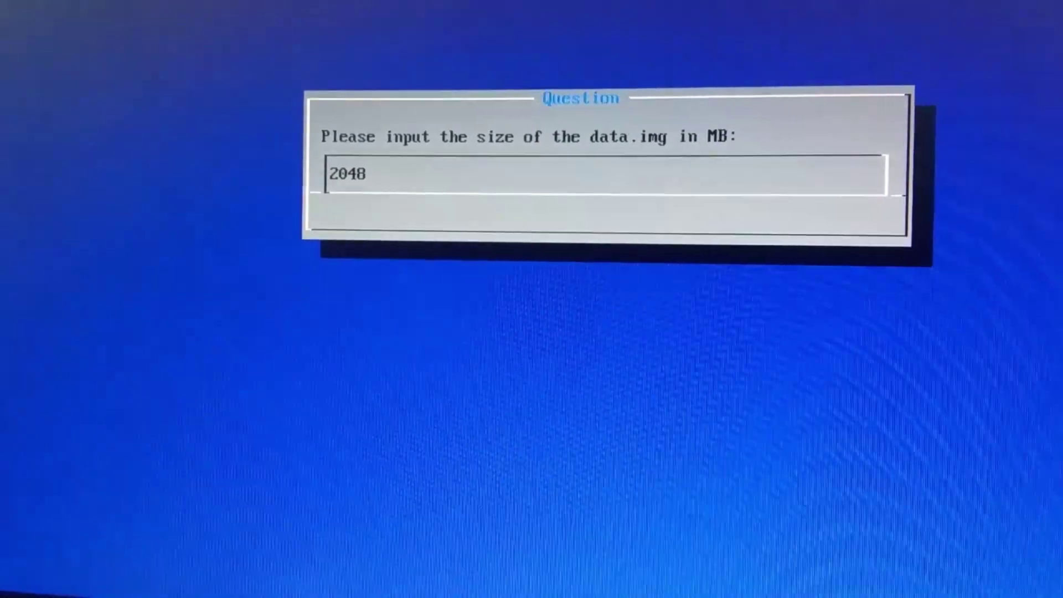
key("Return")
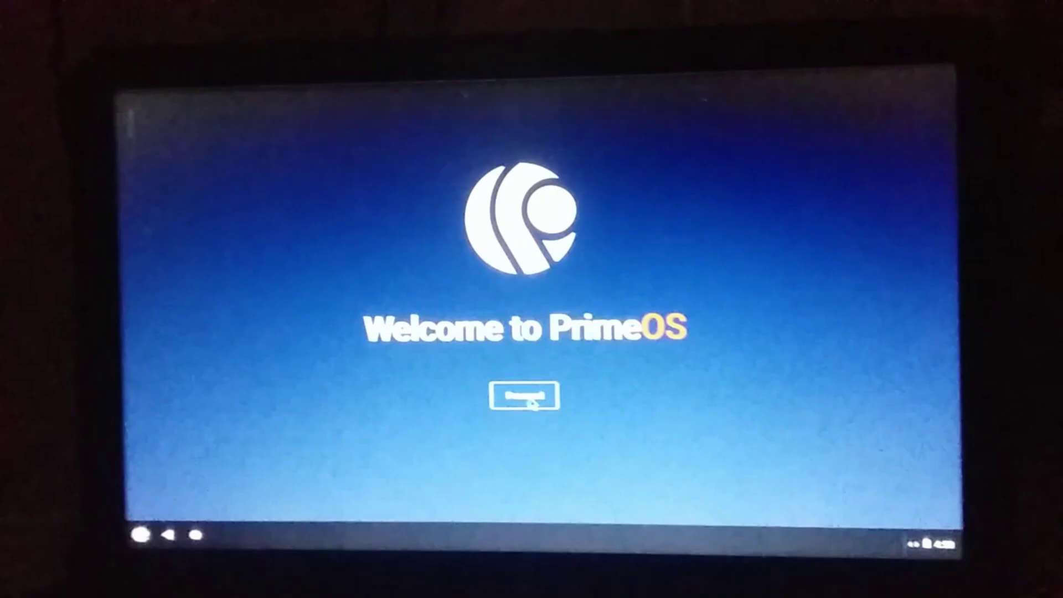
Step: Proceed past the welcome screen and set username 'user' with the Asia/Calcutta time zone
left_click(525, 396)
type("u")
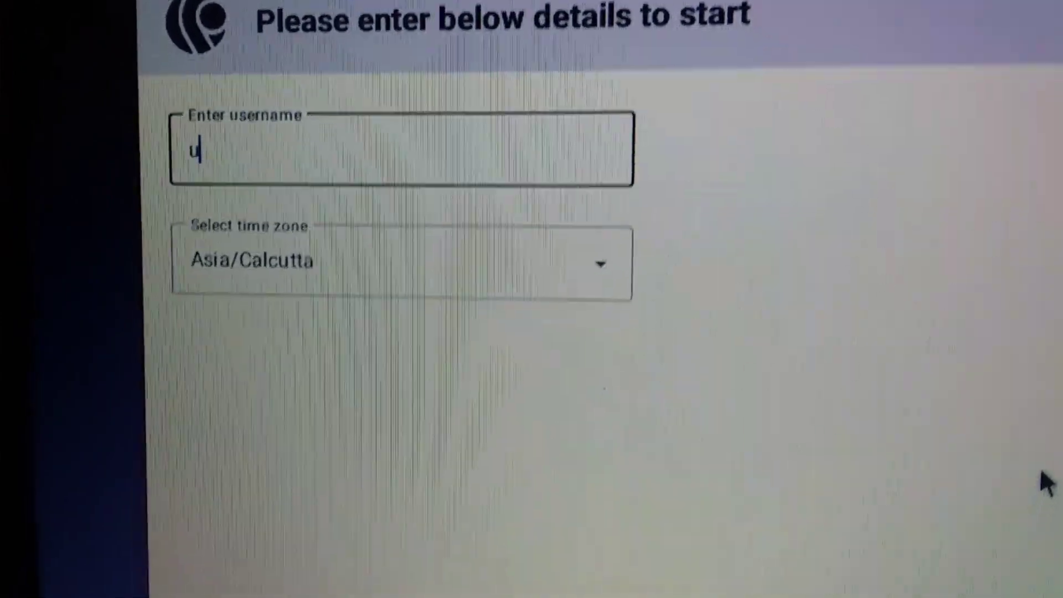
type("ser")
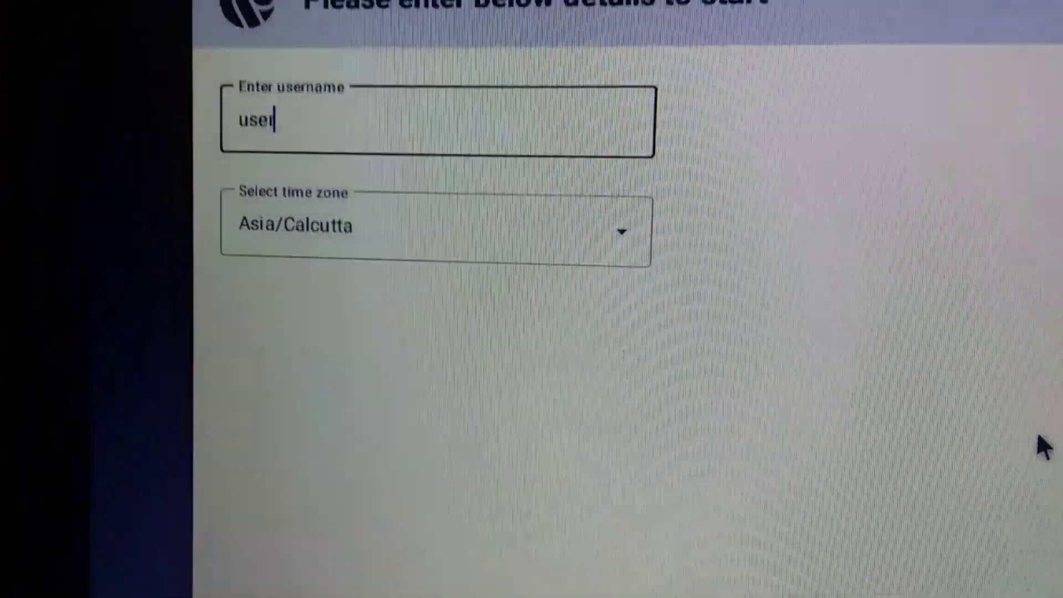
left_click(415, 250)
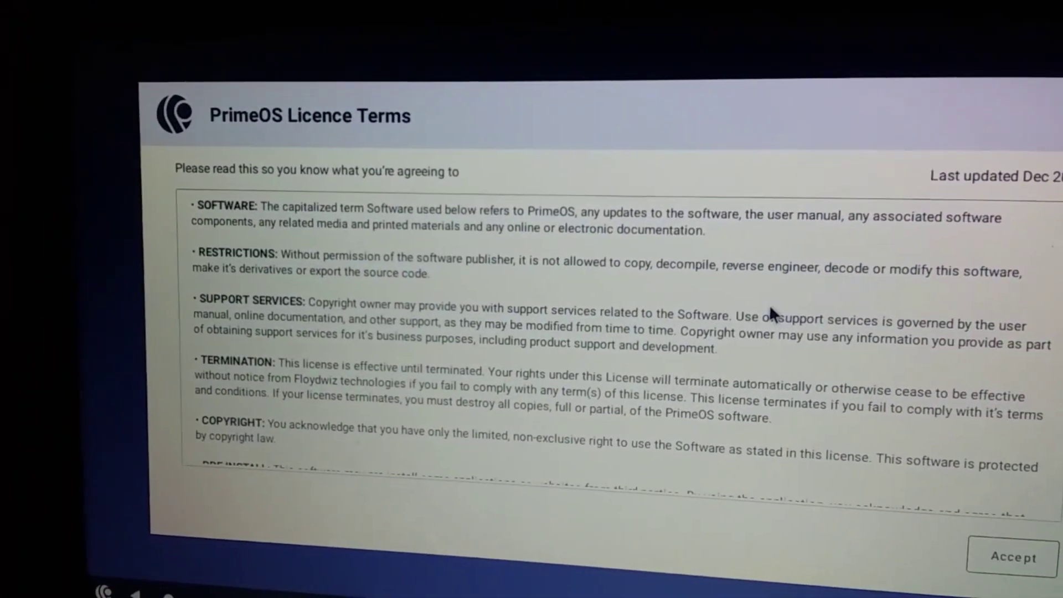
Step: Read through the PrimeOS Licence Terms and accept them
key("Tab")
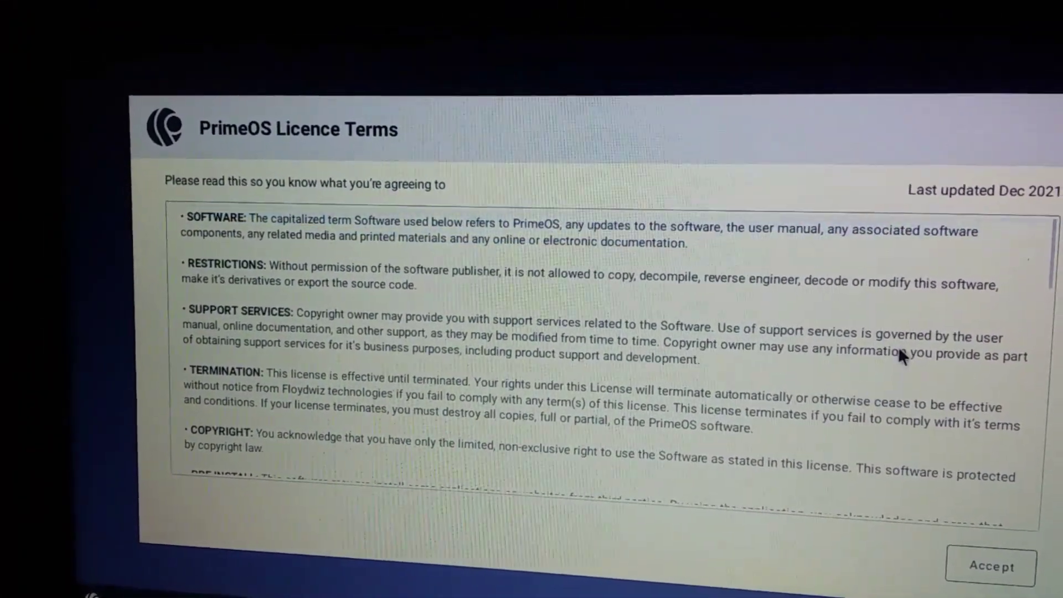
scroll(898, 348, "down", 10)
scroll(889, 347, "down", 10)
scroll(907, 346, "down", 5)
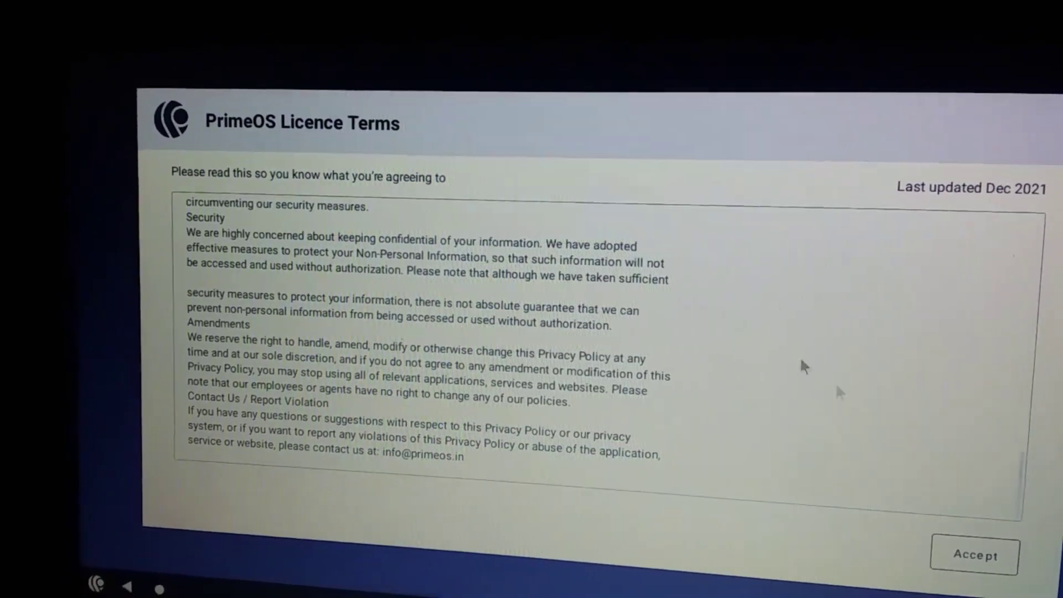
left_click(970, 558)
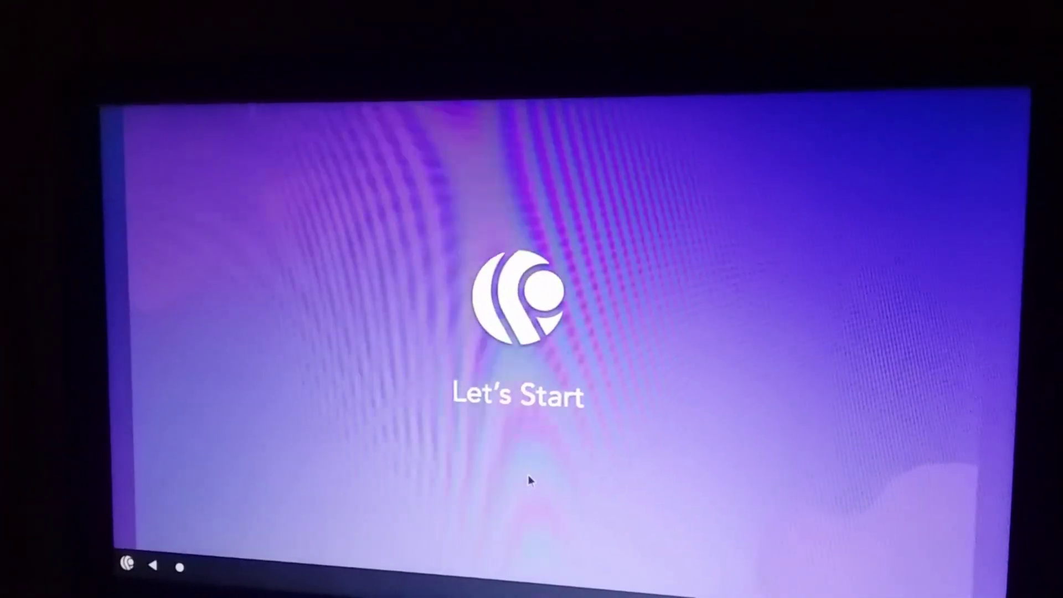
Step: Finish setup with Let's Start, then briefly explore quick settings, desktop menu and app launcher
left_click(527, 474)
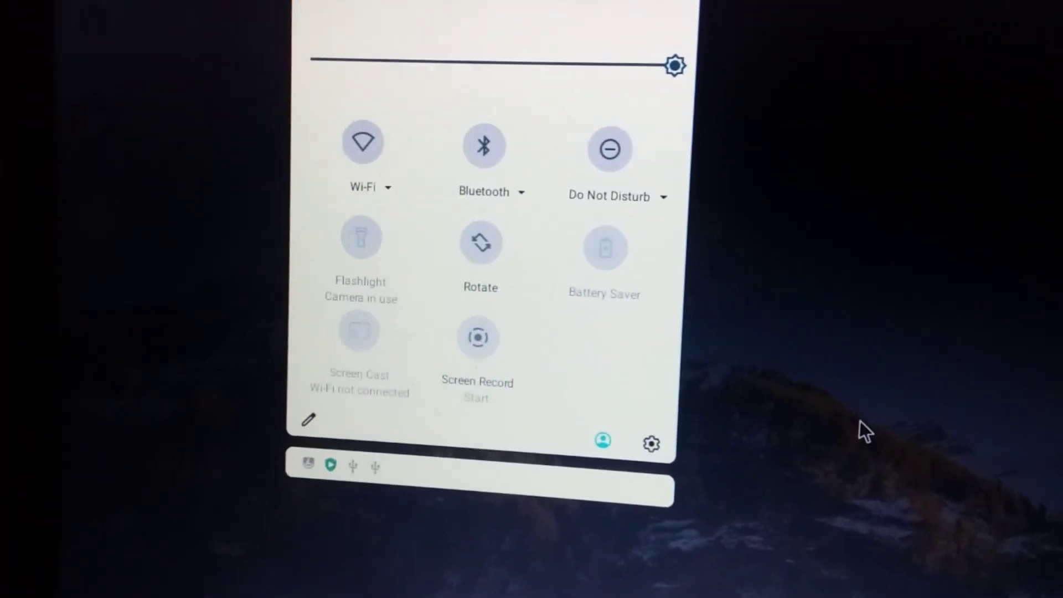
left_click(861, 421)
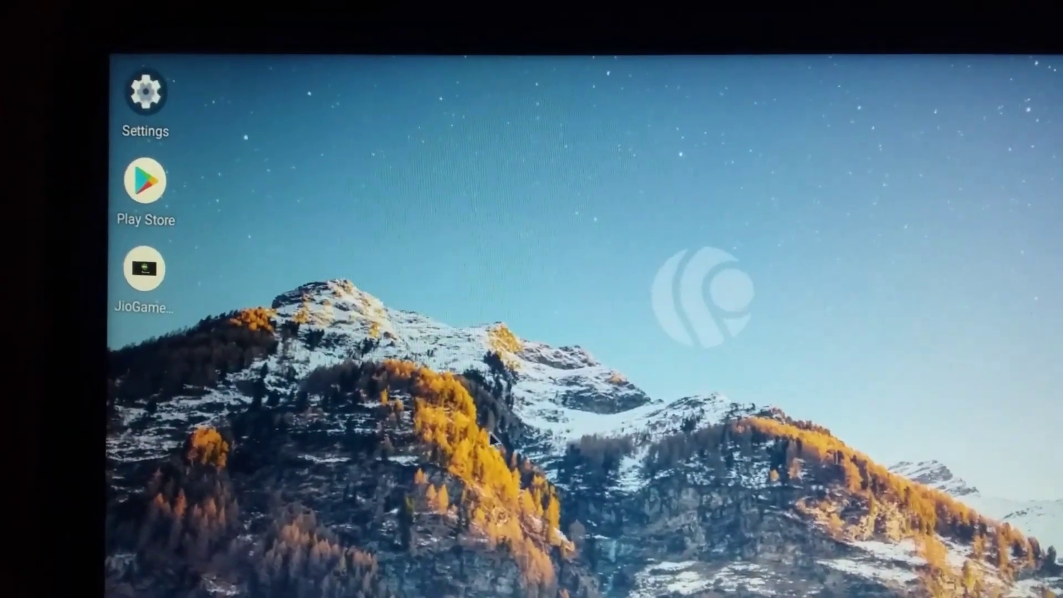
right_click(474, 398)
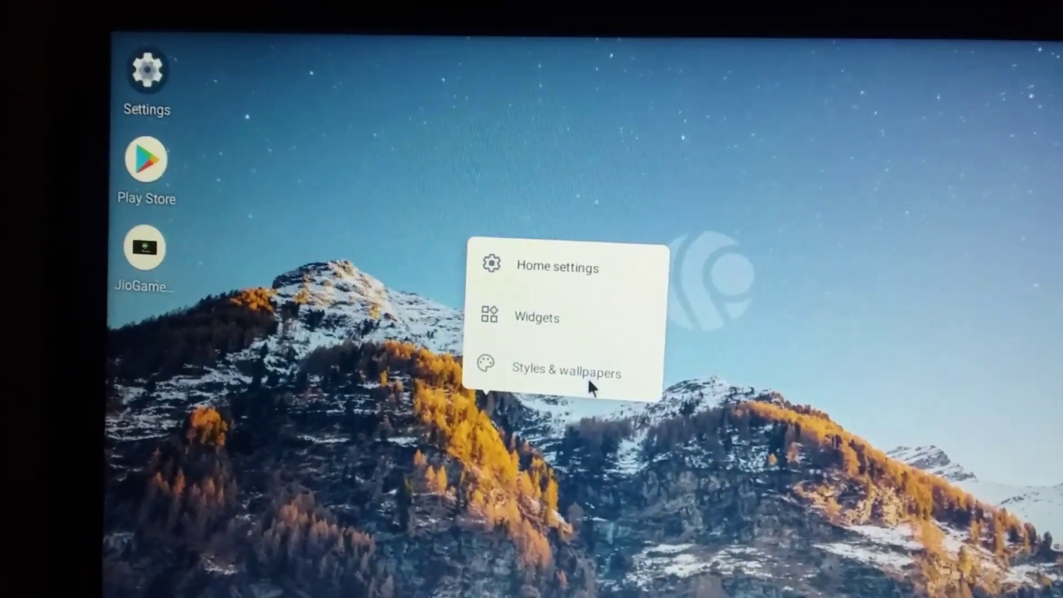
left_click(587, 379)
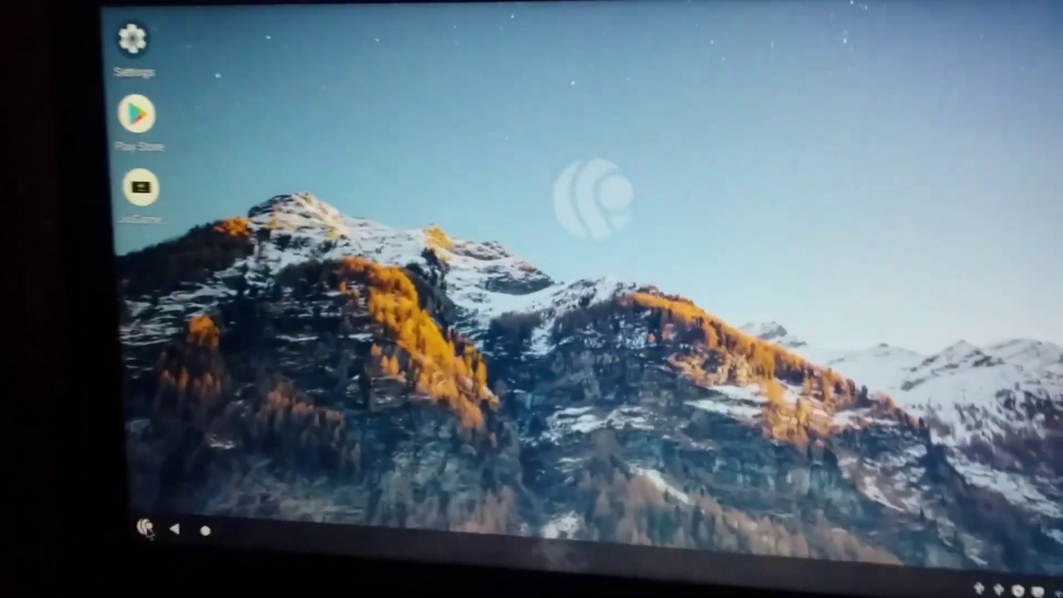
key("super")
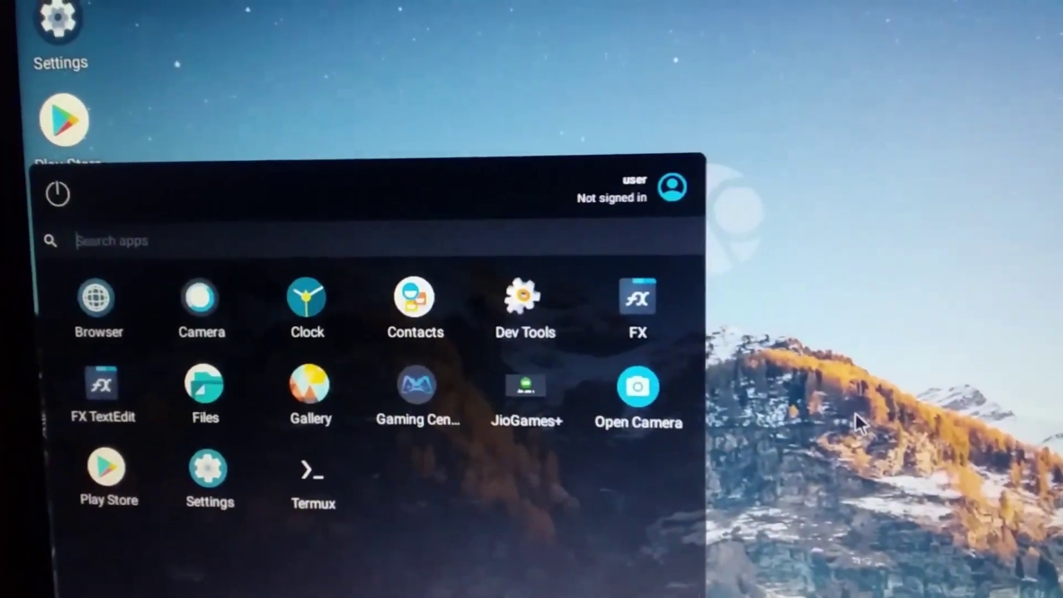
left_click(748, 465)
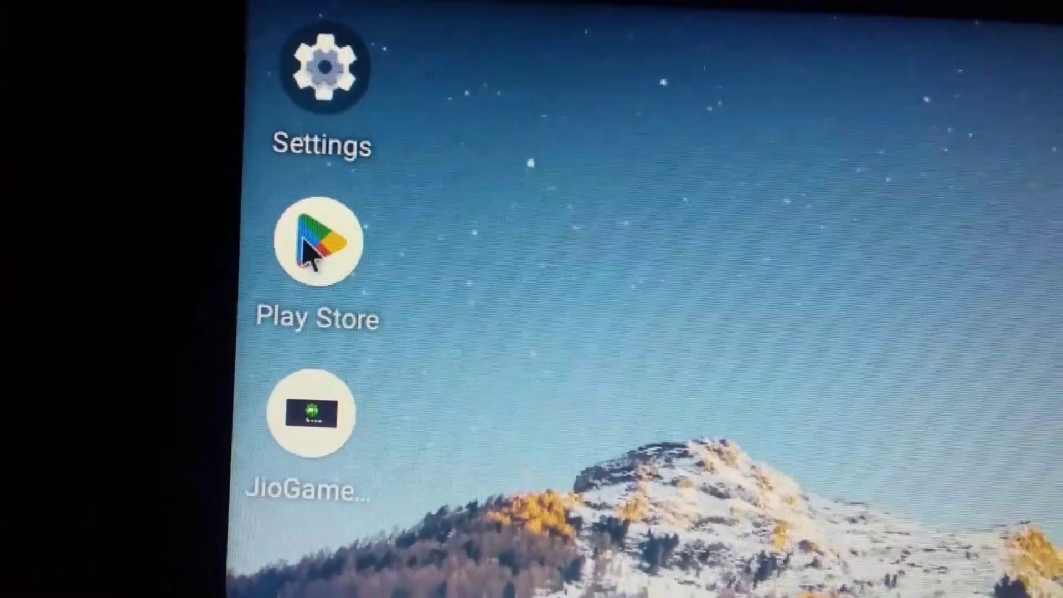
Step: Launch and maximize Play Store, attempt Battlegrounds Mobile India, and dismiss the storage warning
left_click(171, 83)
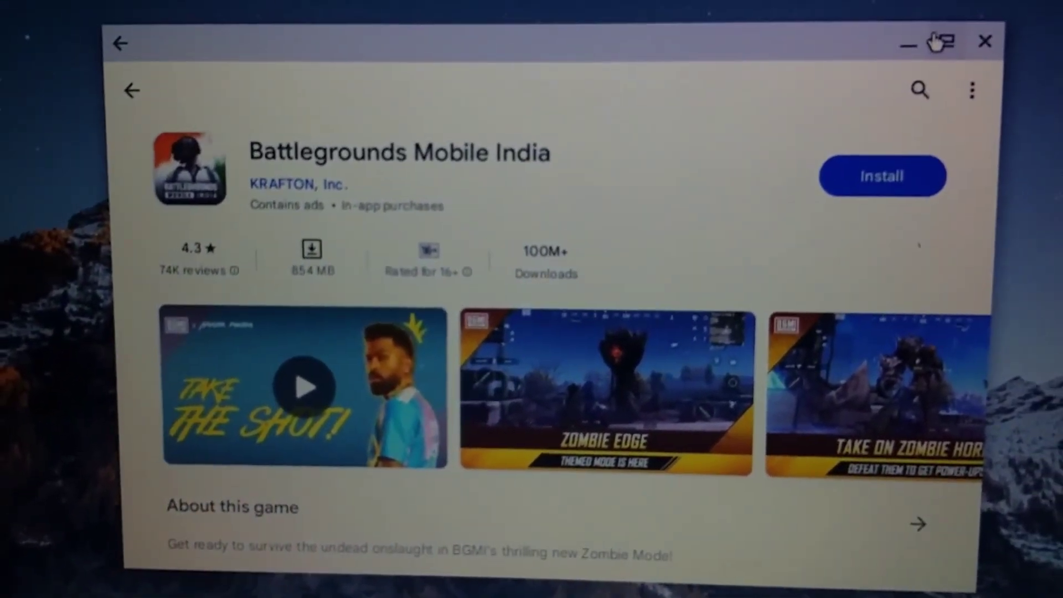
left_click(939, 29)
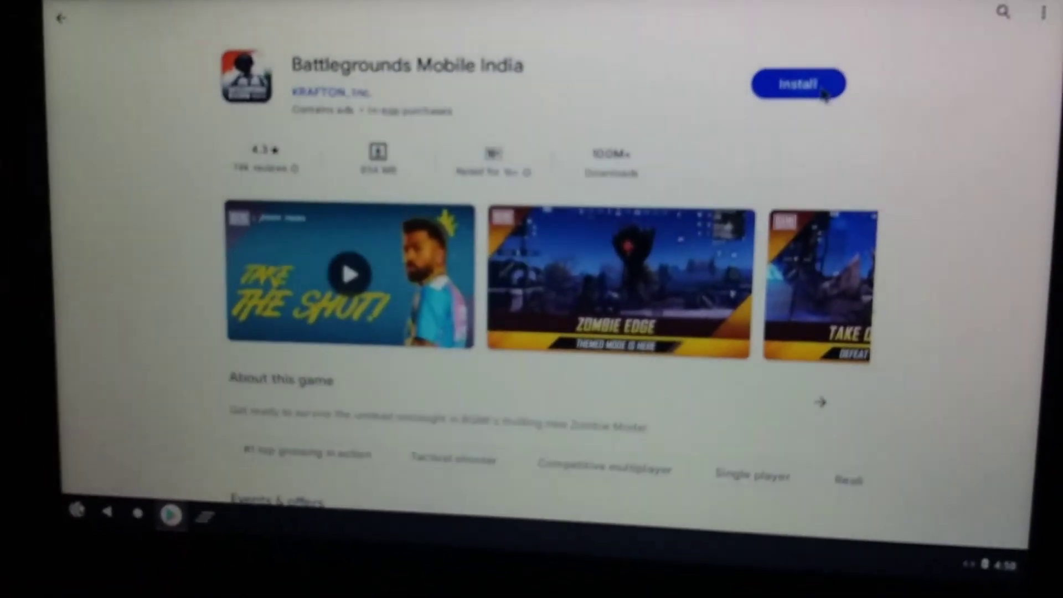
left_click(818, 115)
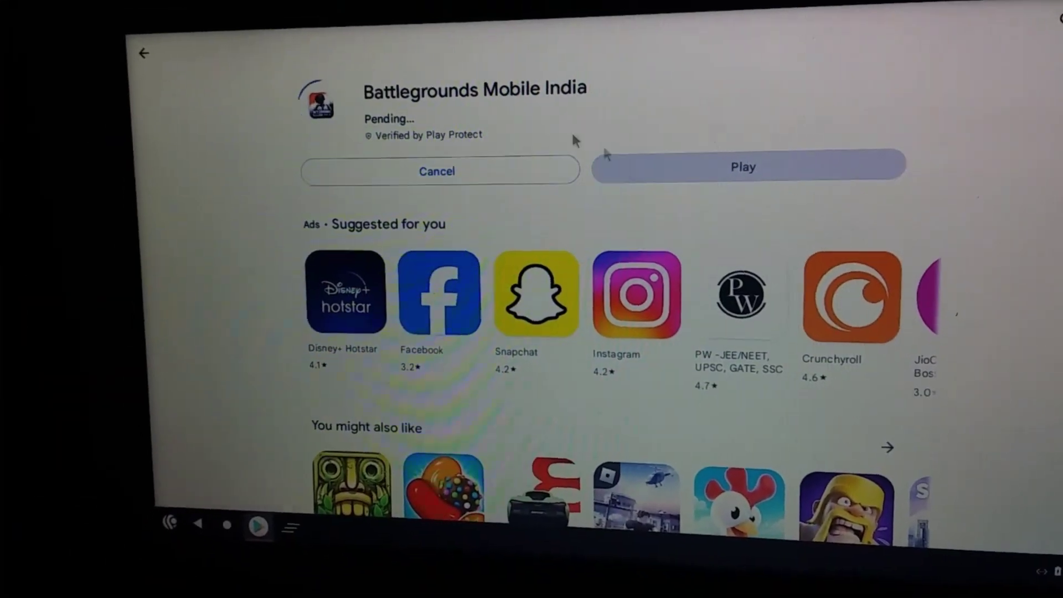
left_click(570, 166)
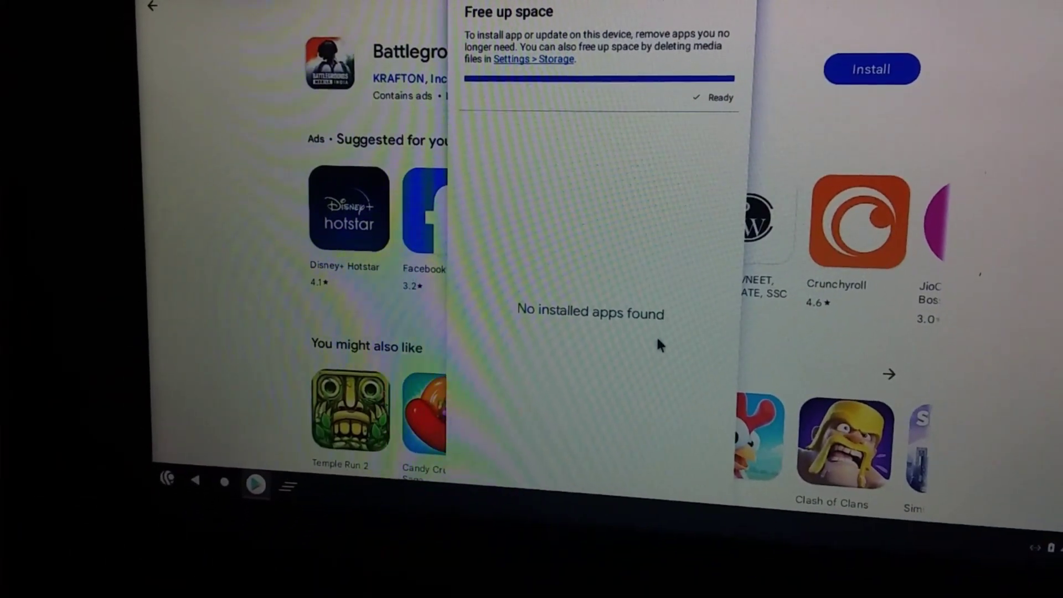
left_click(941, 5)
left_click(871, 60)
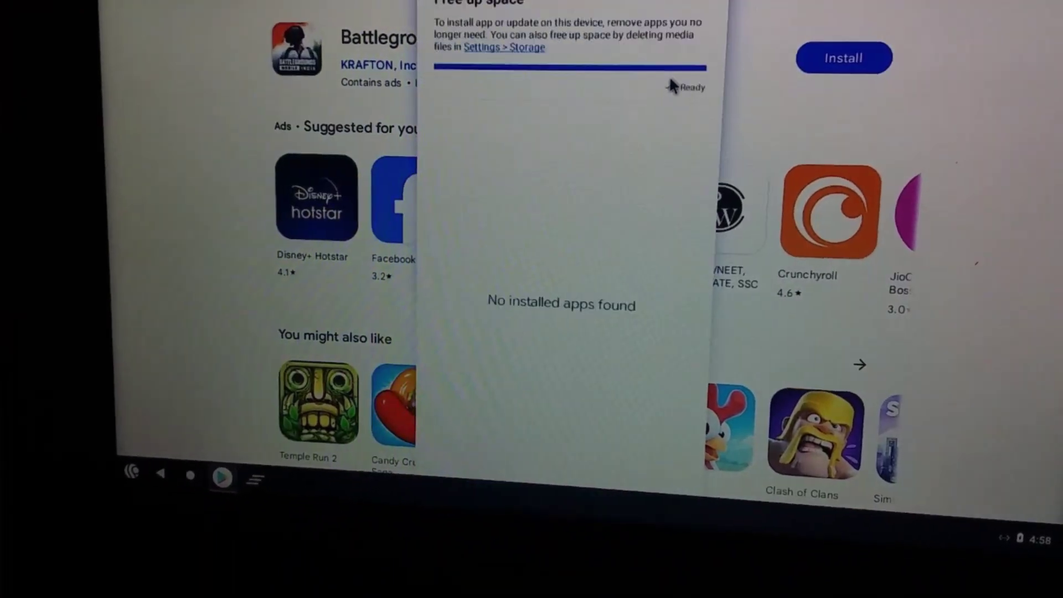
left_click(850, 119)
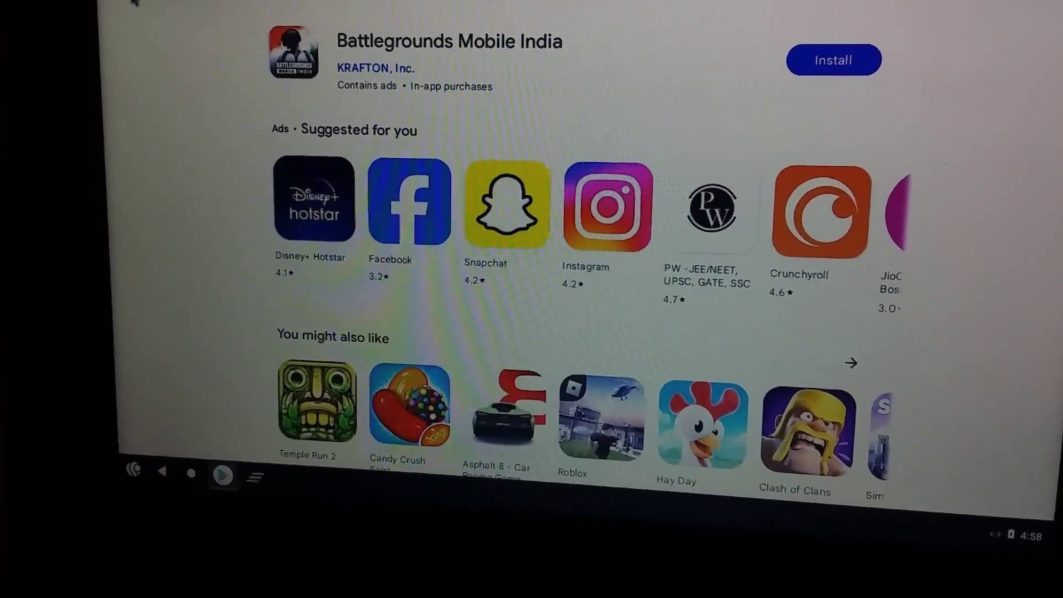
Step: Return to the store home and install Candy Crush Saga
left_click(134, 1)
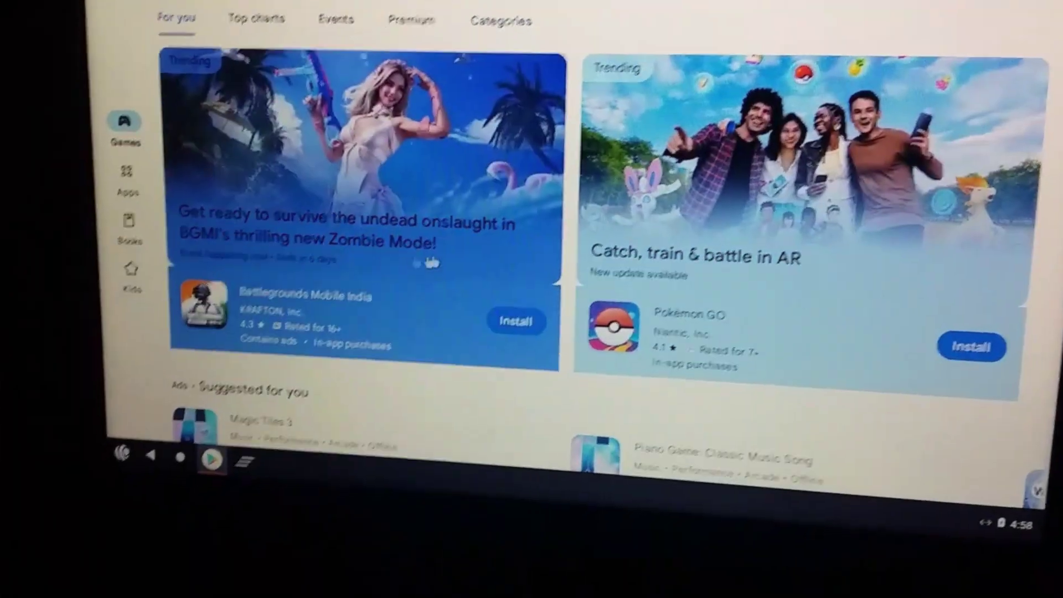
scroll(441, 252, "down", 3)
scroll(441, 252, "up", 3)
scroll(324, 170, "down", 1)
scroll(323, 170, "down", 3)
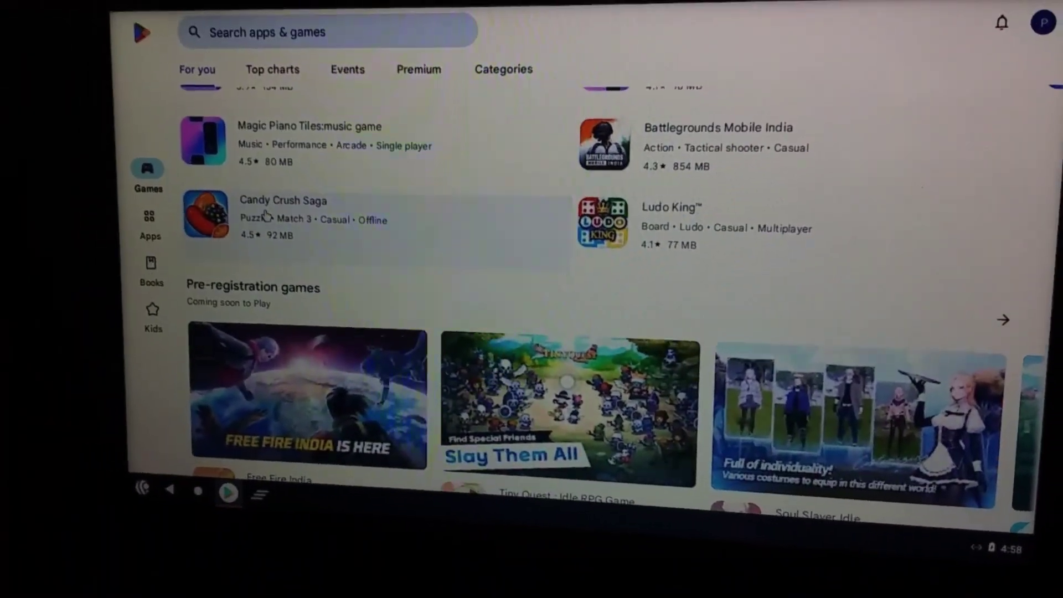
left_click(282, 212)
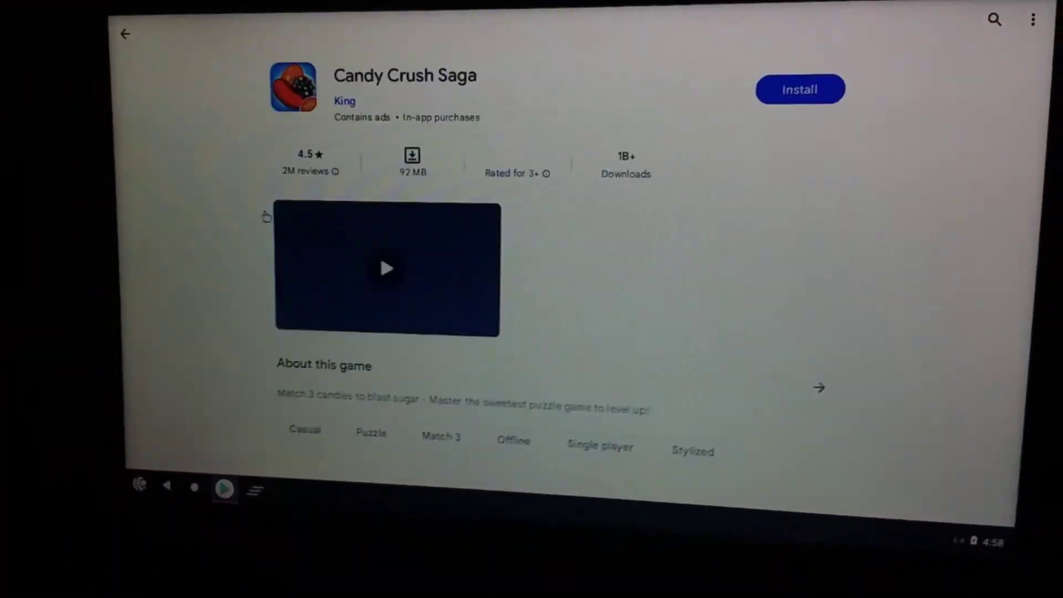
left_click(792, 94)
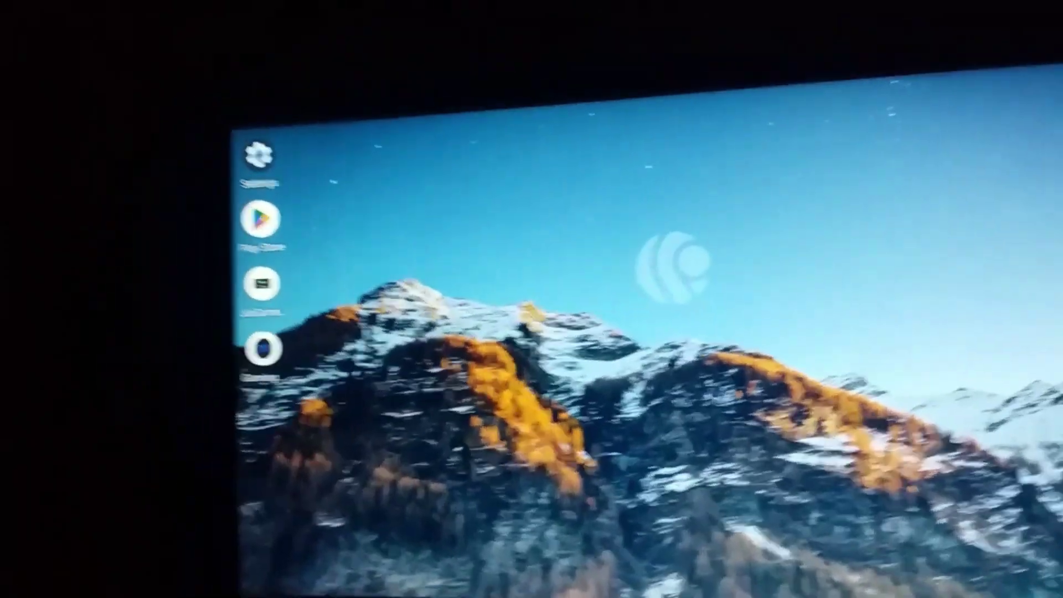
Step: Launch Settings from the app launcher, glance at Network & internet, then open Battery
left_click(250, 574)
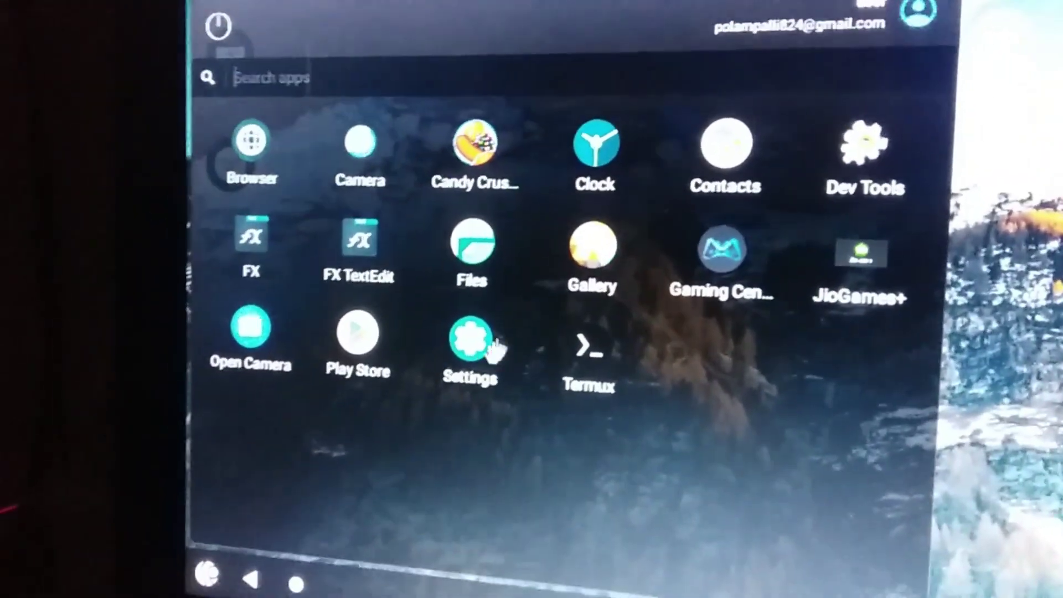
left_click(481, 299)
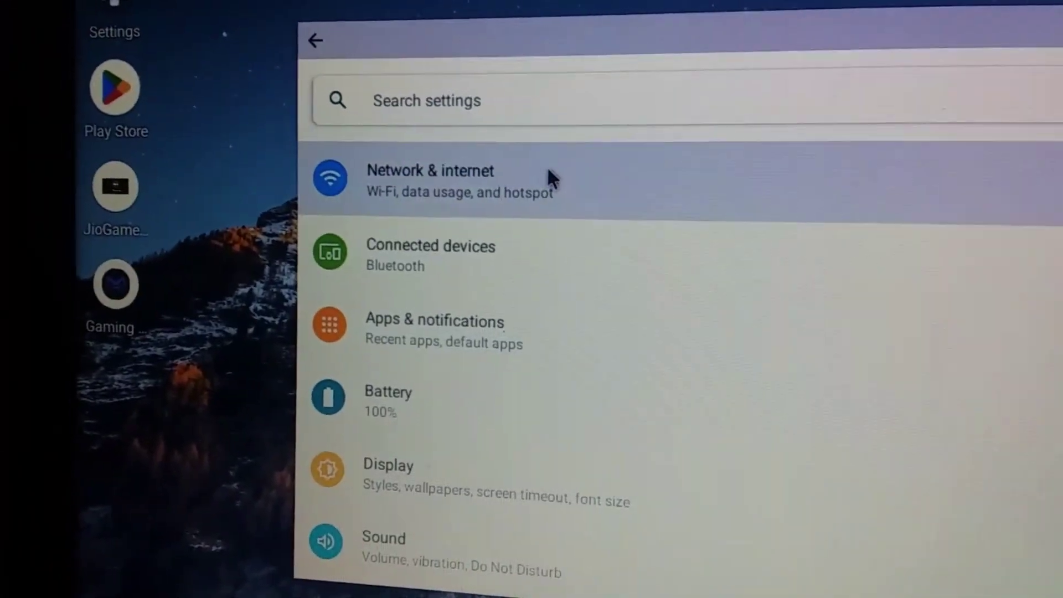
left_click(548, 177)
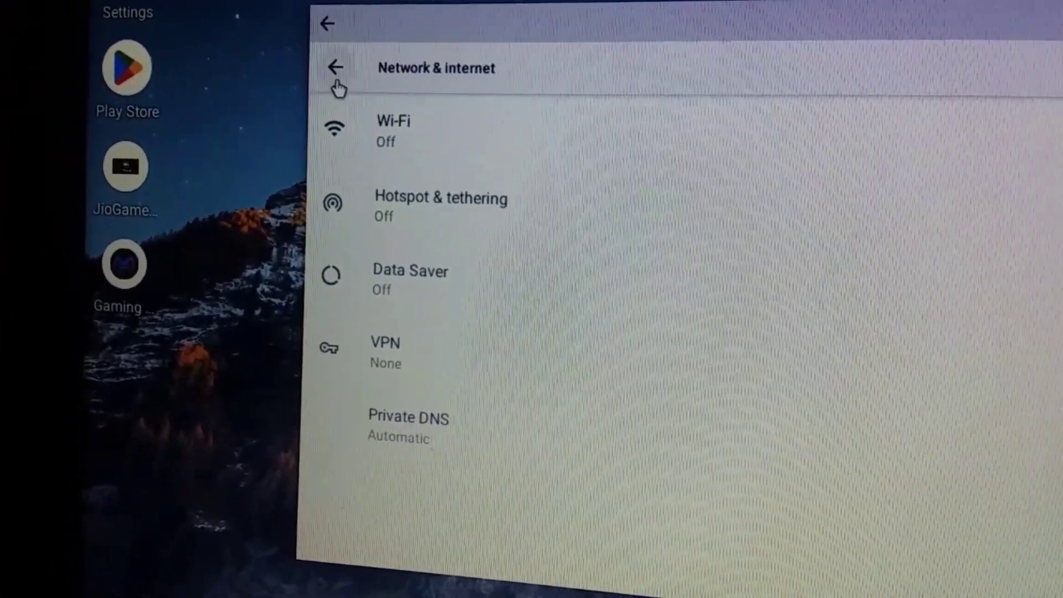
left_click(336, 71)
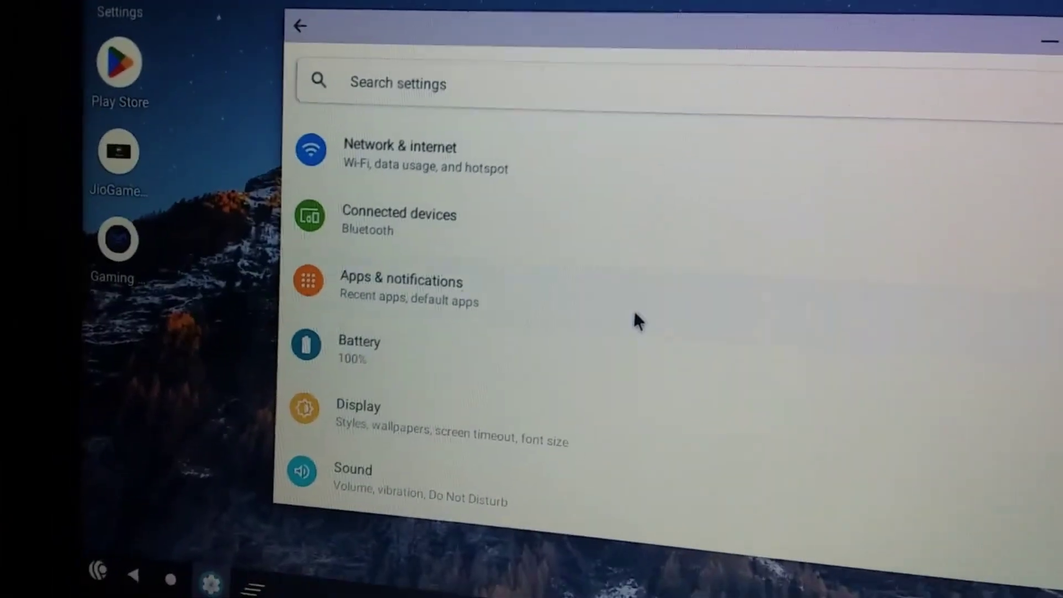
left_click(621, 390)
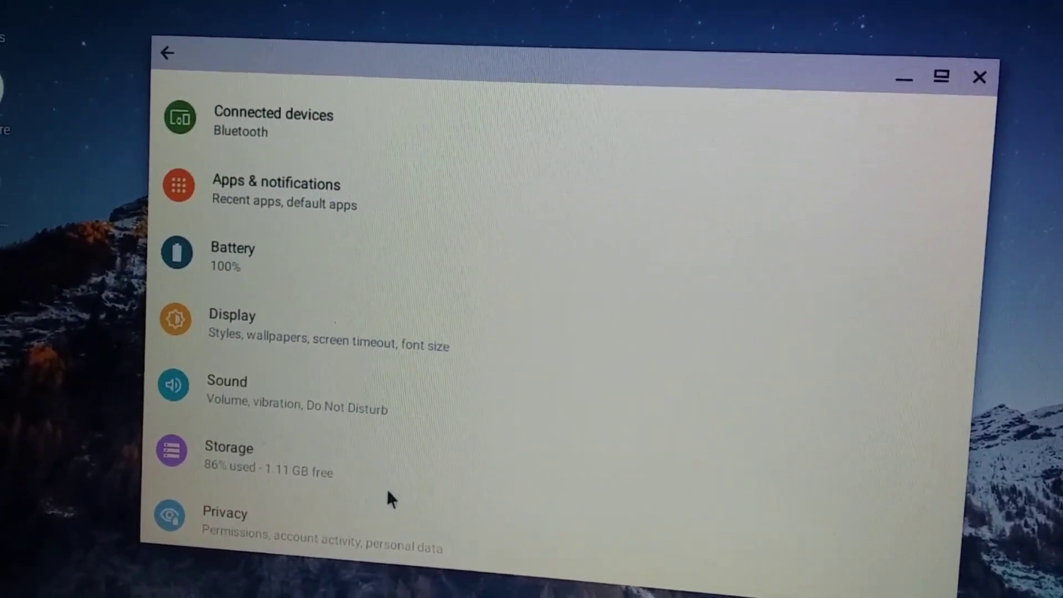
Step: Raise Call volume to maximum and turn up Ring & notification volume in Sound
left_click(355, 404)
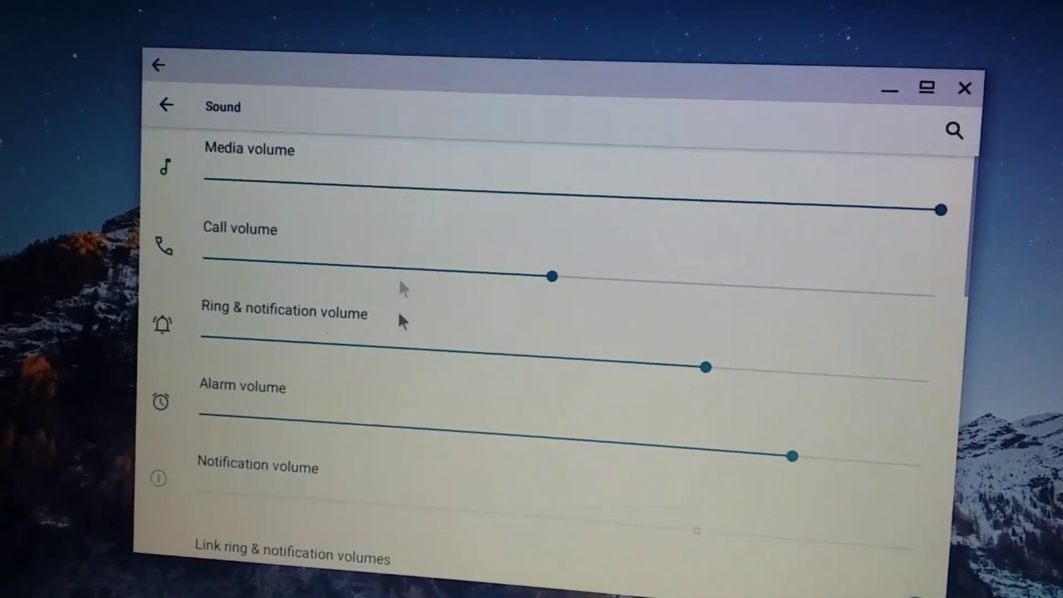
left_click_drag(615, 293, 889, 330)
left_click_drag(634, 397, 751, 399)
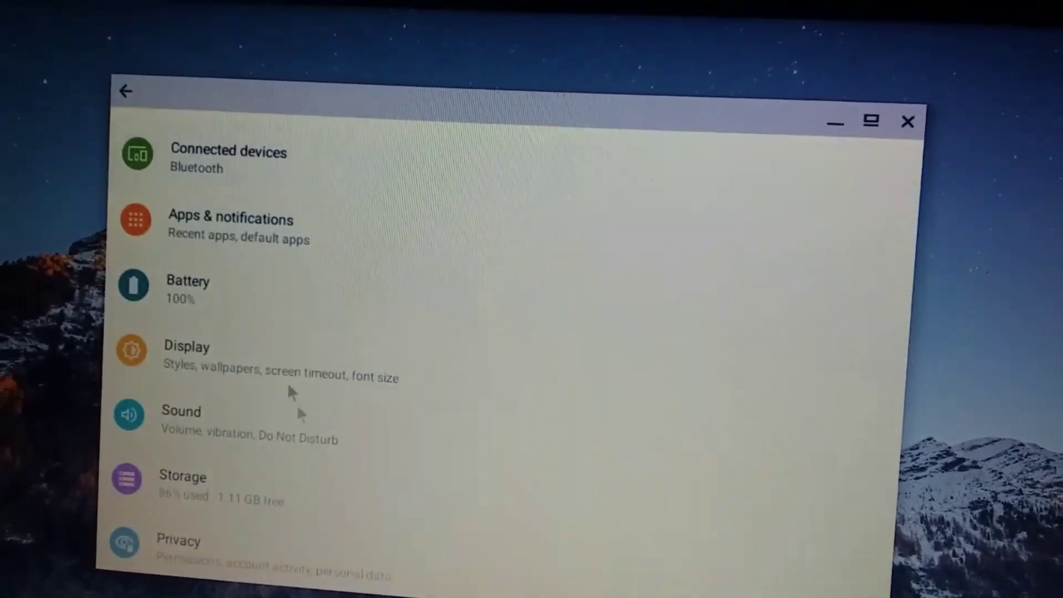
scroll(322, 437, "down", 1)
Step: View the Storage details, return to the main list, and check System settings
left_click(235, 455)
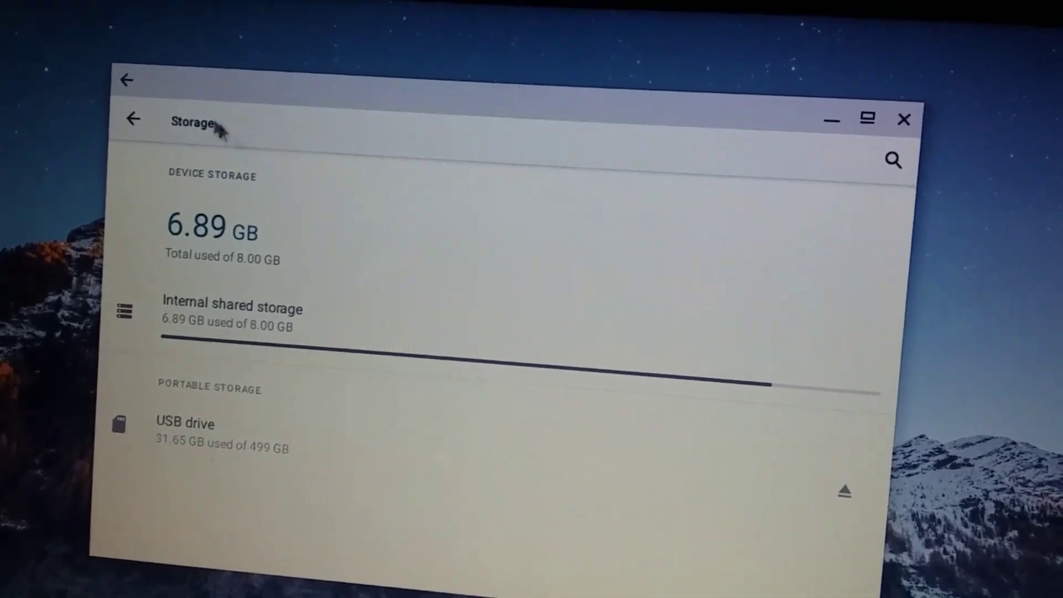
left_click(152, 109)
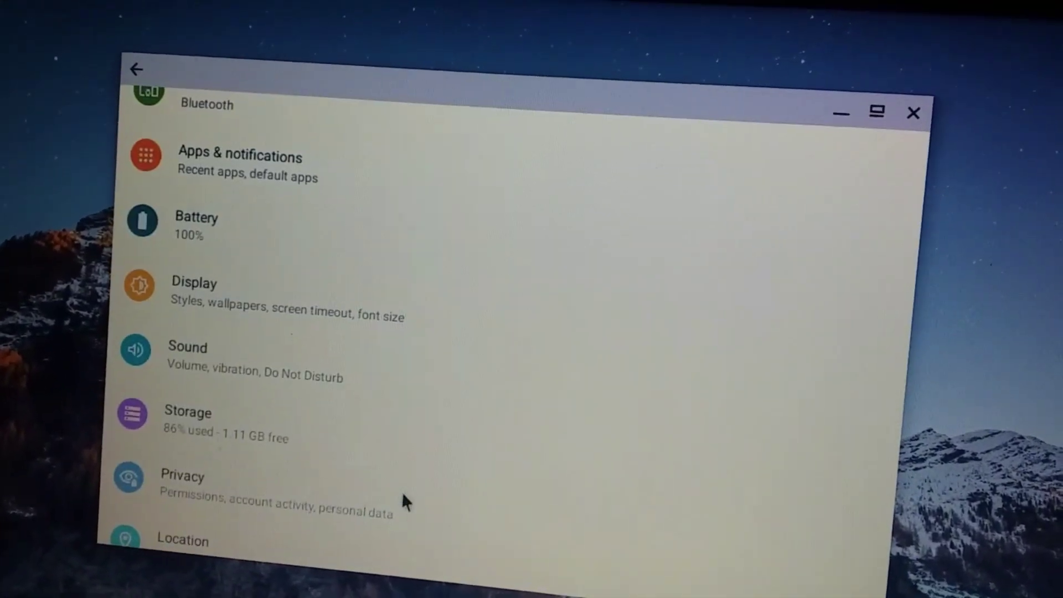
scroll(402, 491, "down", 2)
scroll(402, 484, "down", 2)
scroll(393, 473, "down", 1)
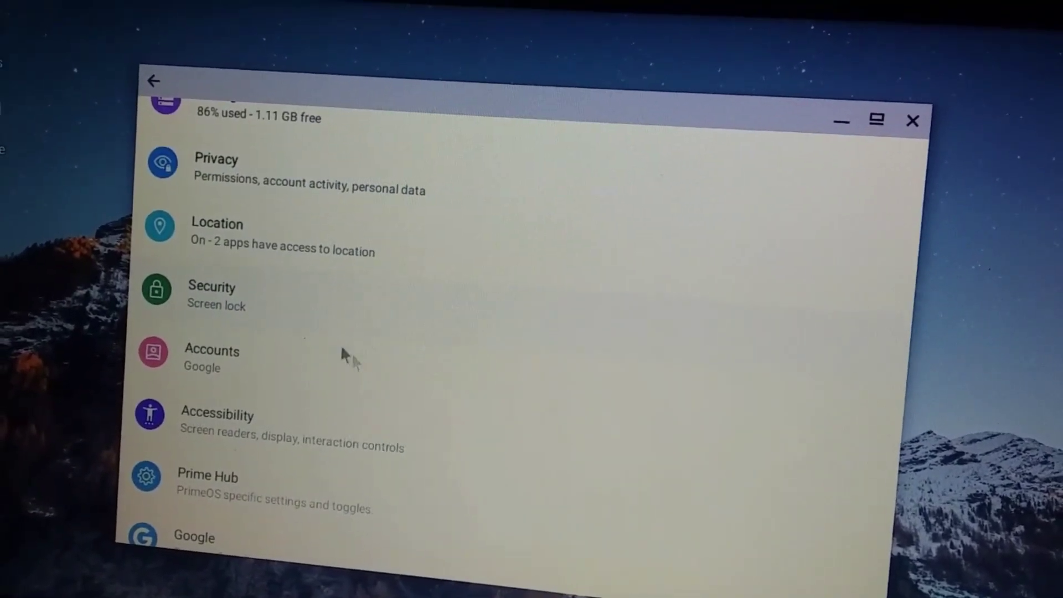
scroll(531, 448, "down", 1)
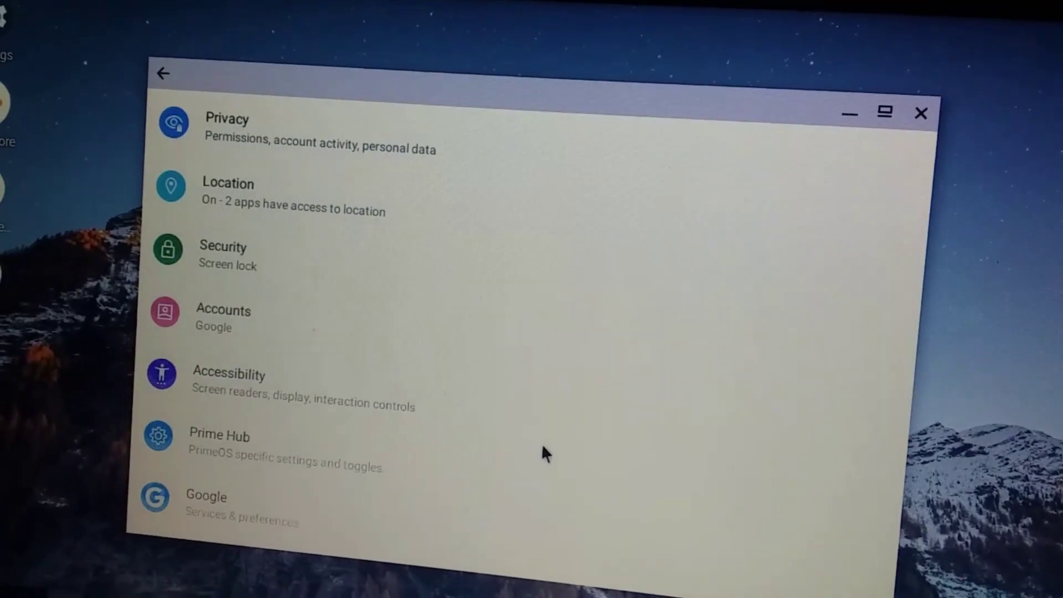
scroll(540, 444, "down", 1)
scroll(522, 452, "down", 1)
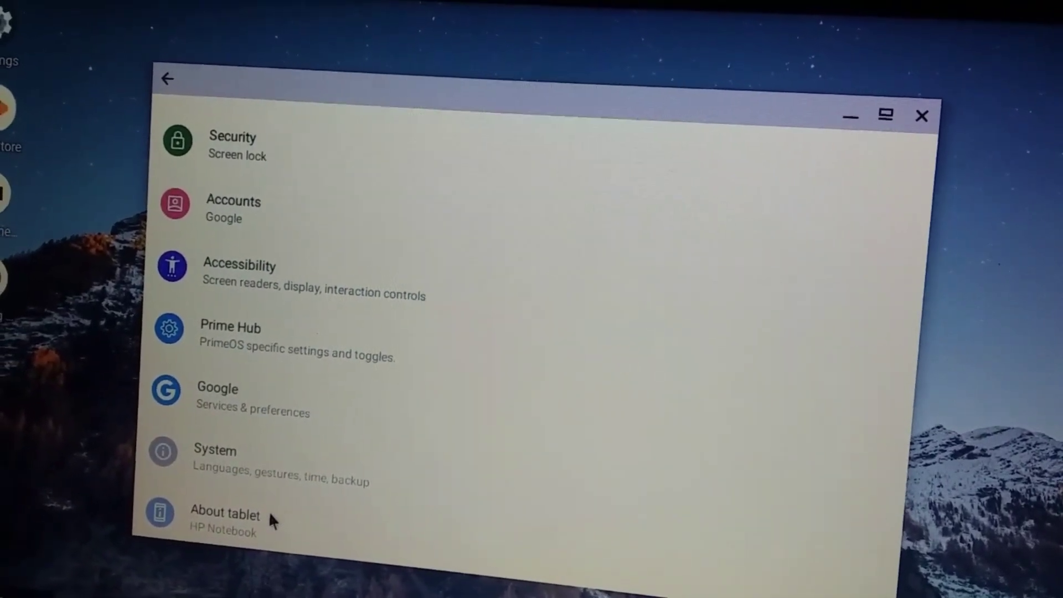
left_click(268, 467)
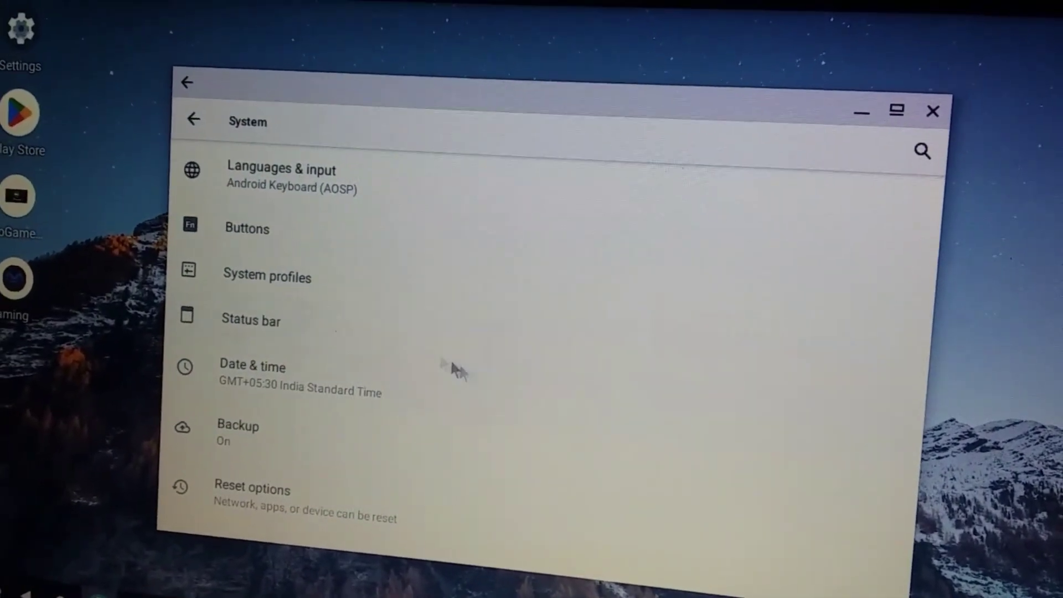
scroll(411, 327, "down", 2)
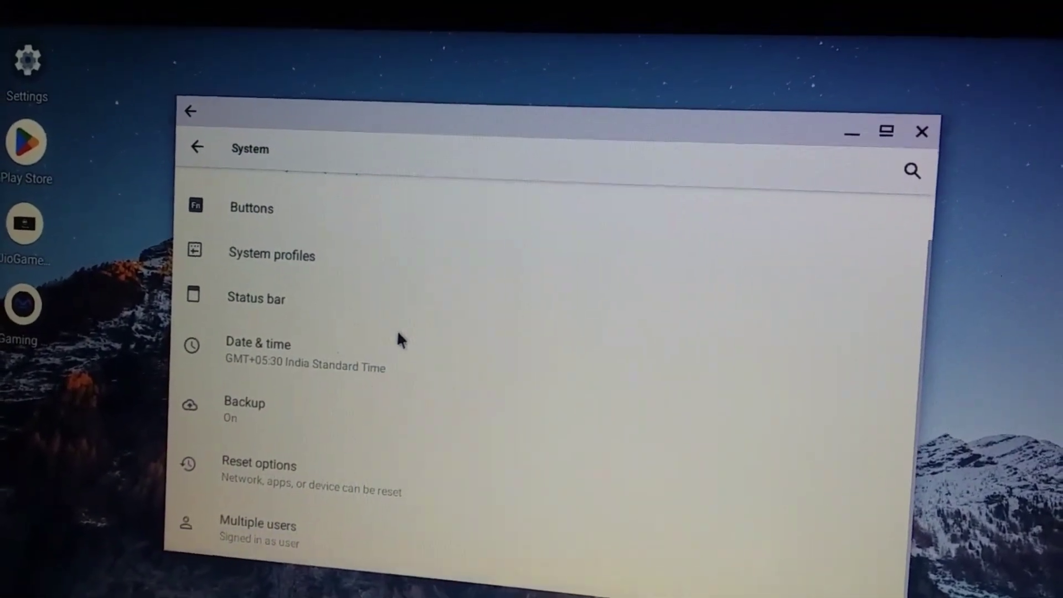
scroll(398, 329, "up", 2)
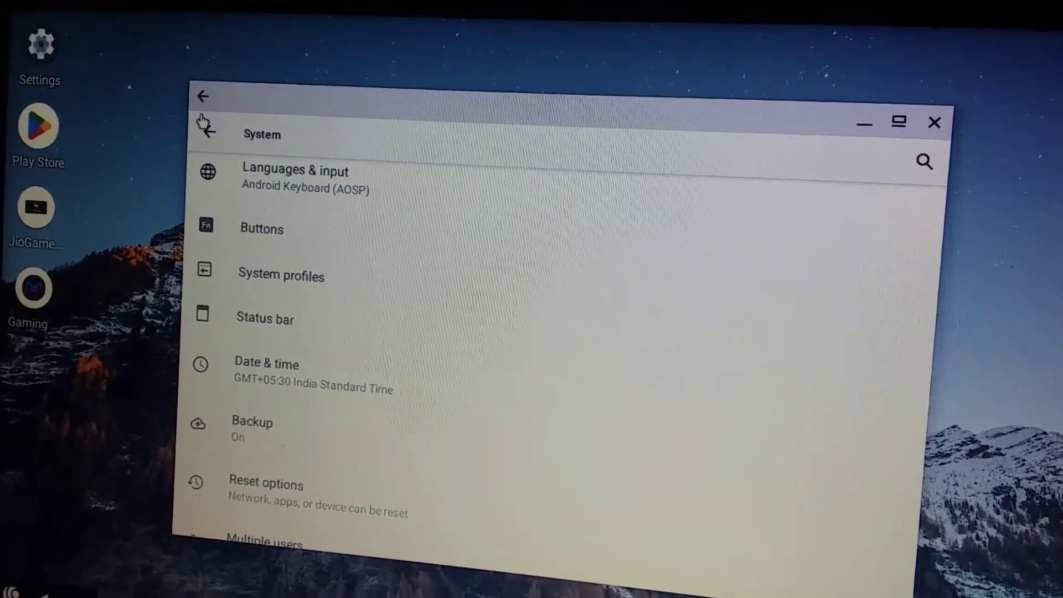
Step: Show the Android 11 version details under About tablet, then close the page
left_click(204, 96)
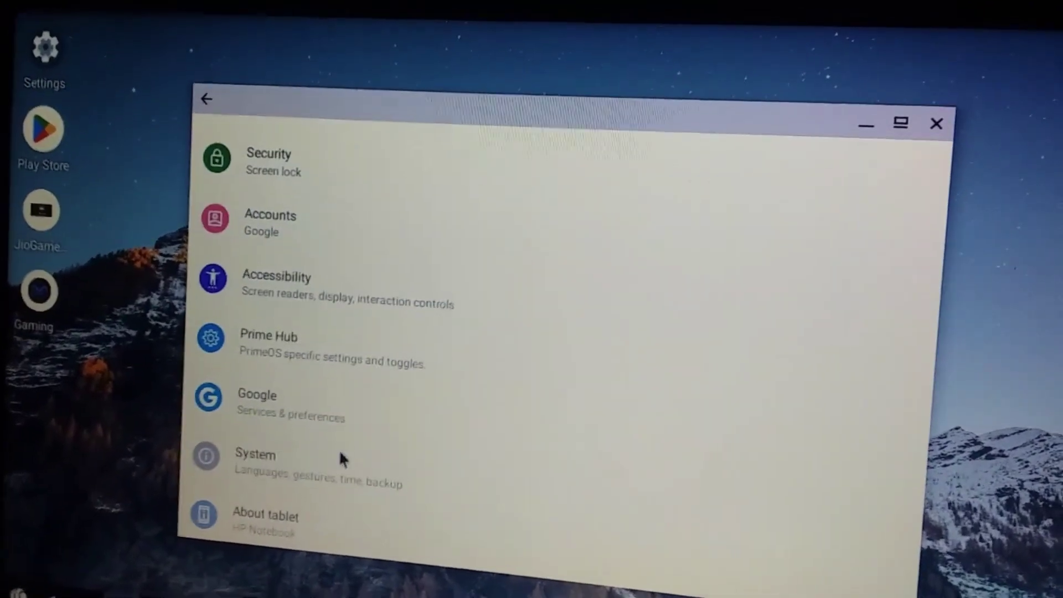
left_click(328, 524)
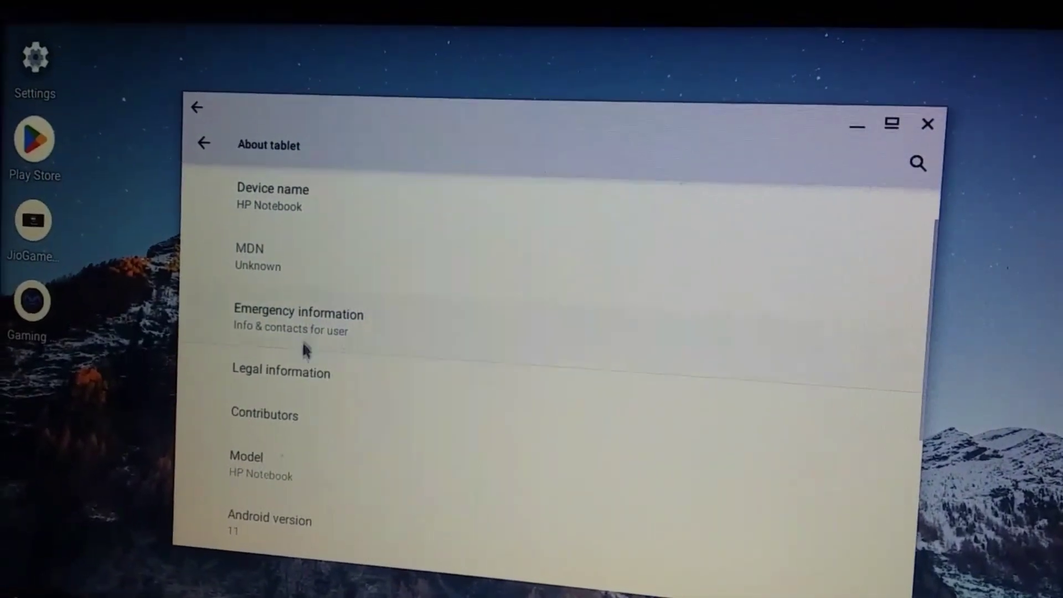
left_click(292, 421)
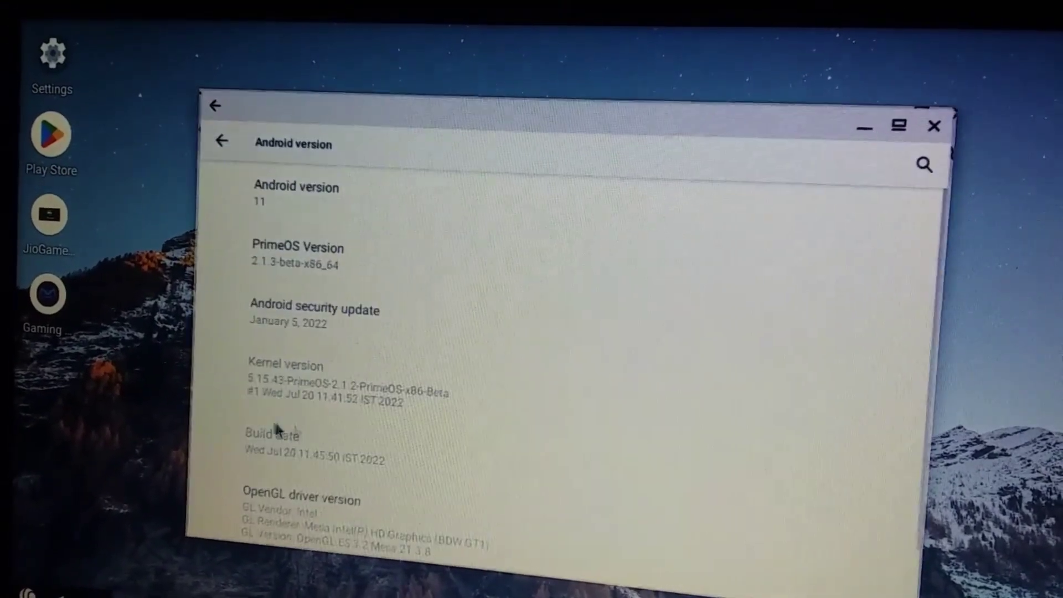
key("alt+F4")
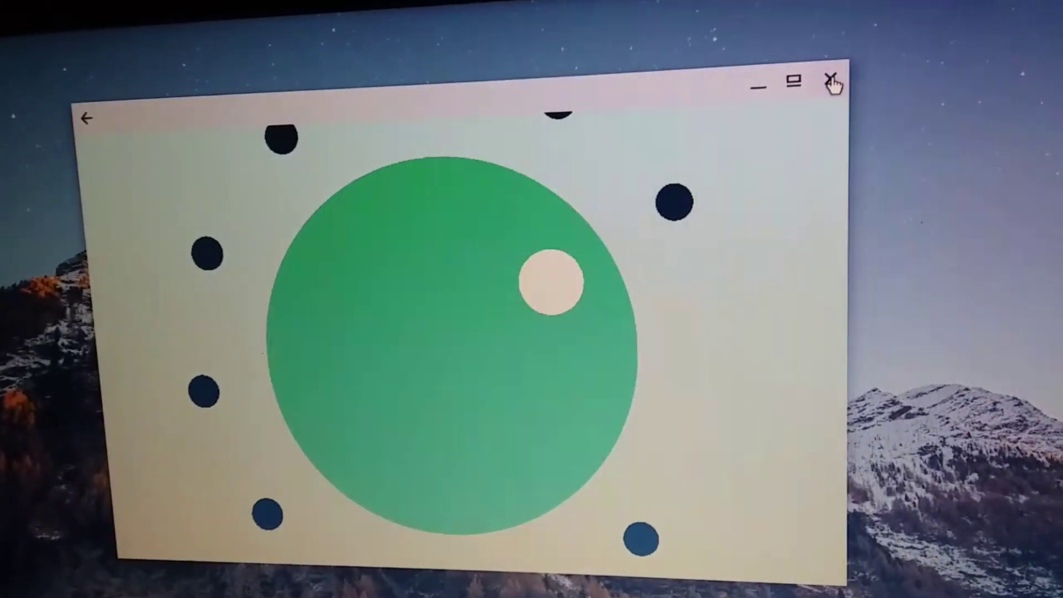
Step: Close the green-circle app window with its title-bar X
left_click(832, 82)
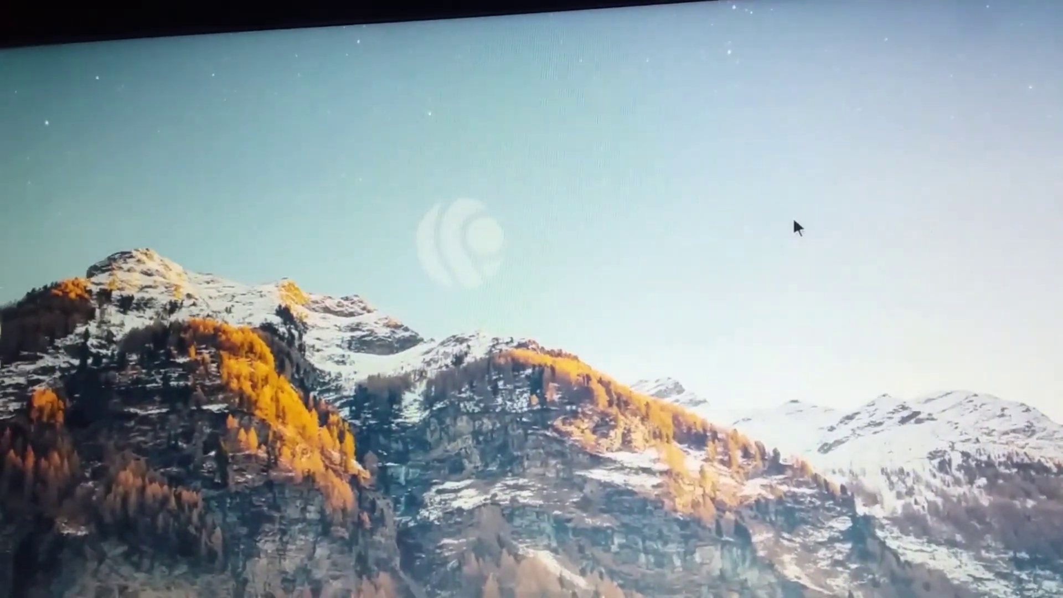